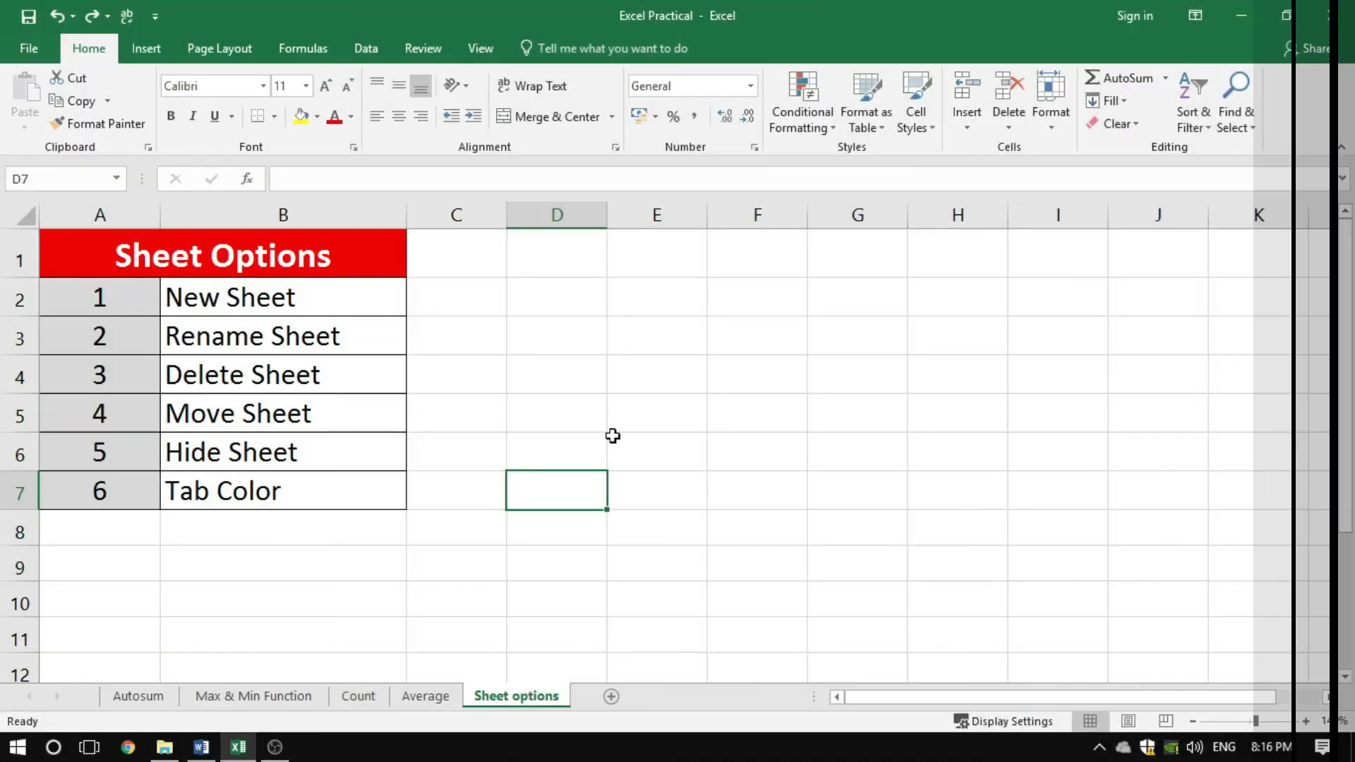
Give the 'New Sheet' cell B2 in the Sheet Options list a yellow fill
left_click(290, 265)
left_click_drag(290, 296, 278, 497)
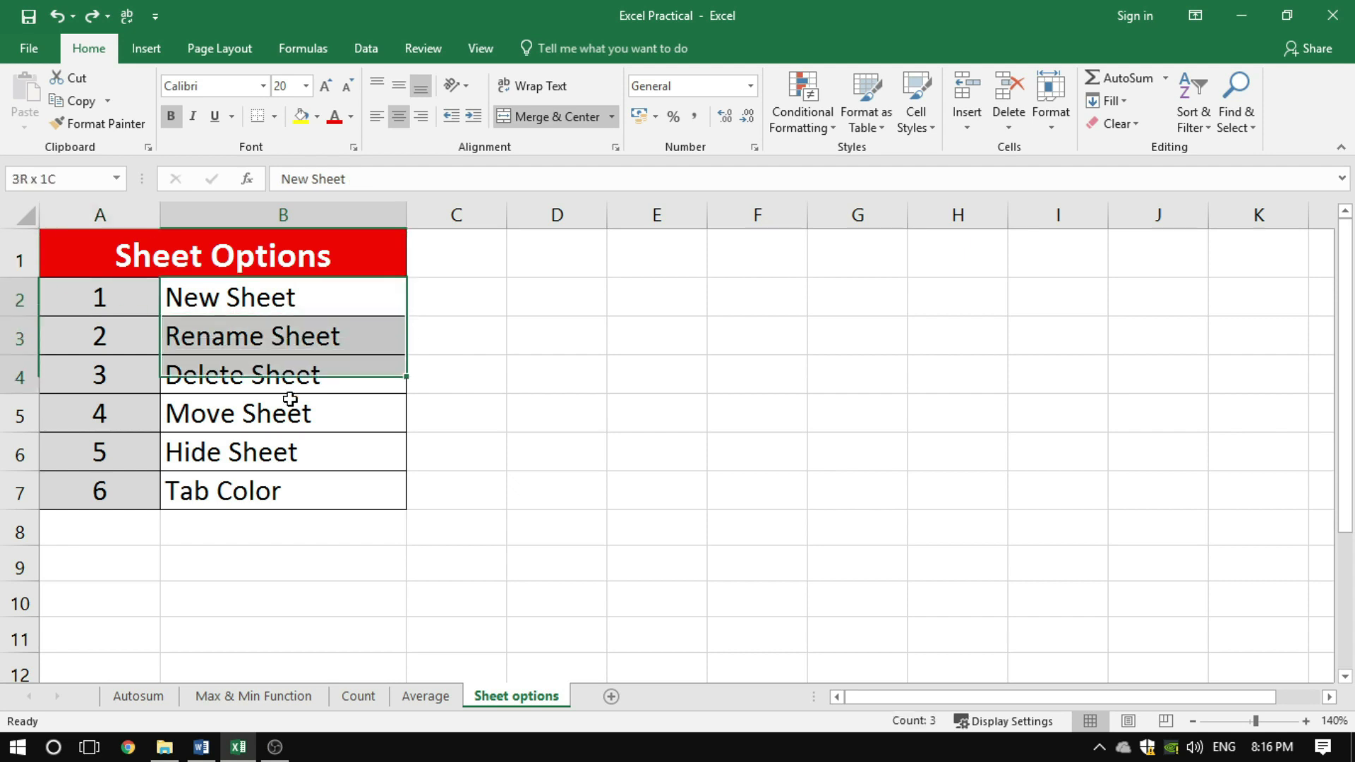
left_click(526, 443)
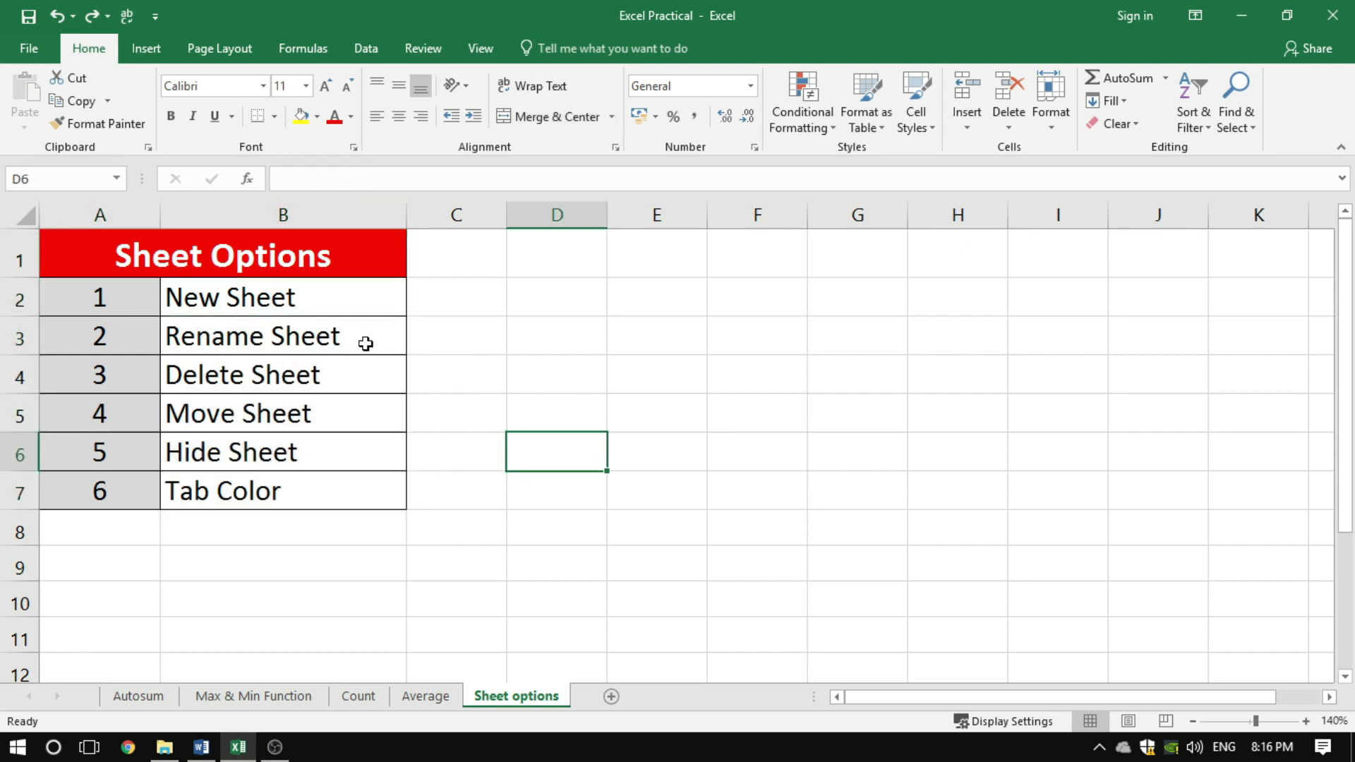
left_click(286, 302)
left_click(301, 115)
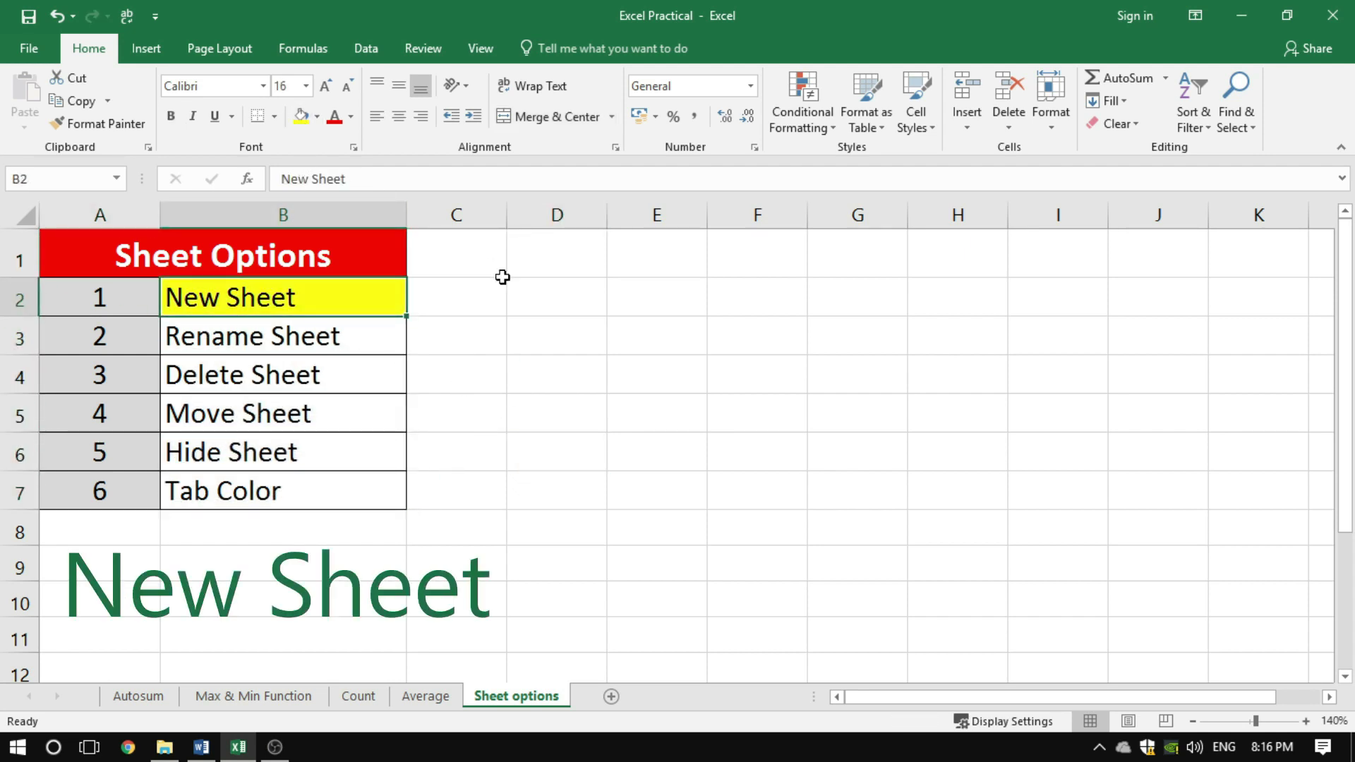
left_click(524, 290)
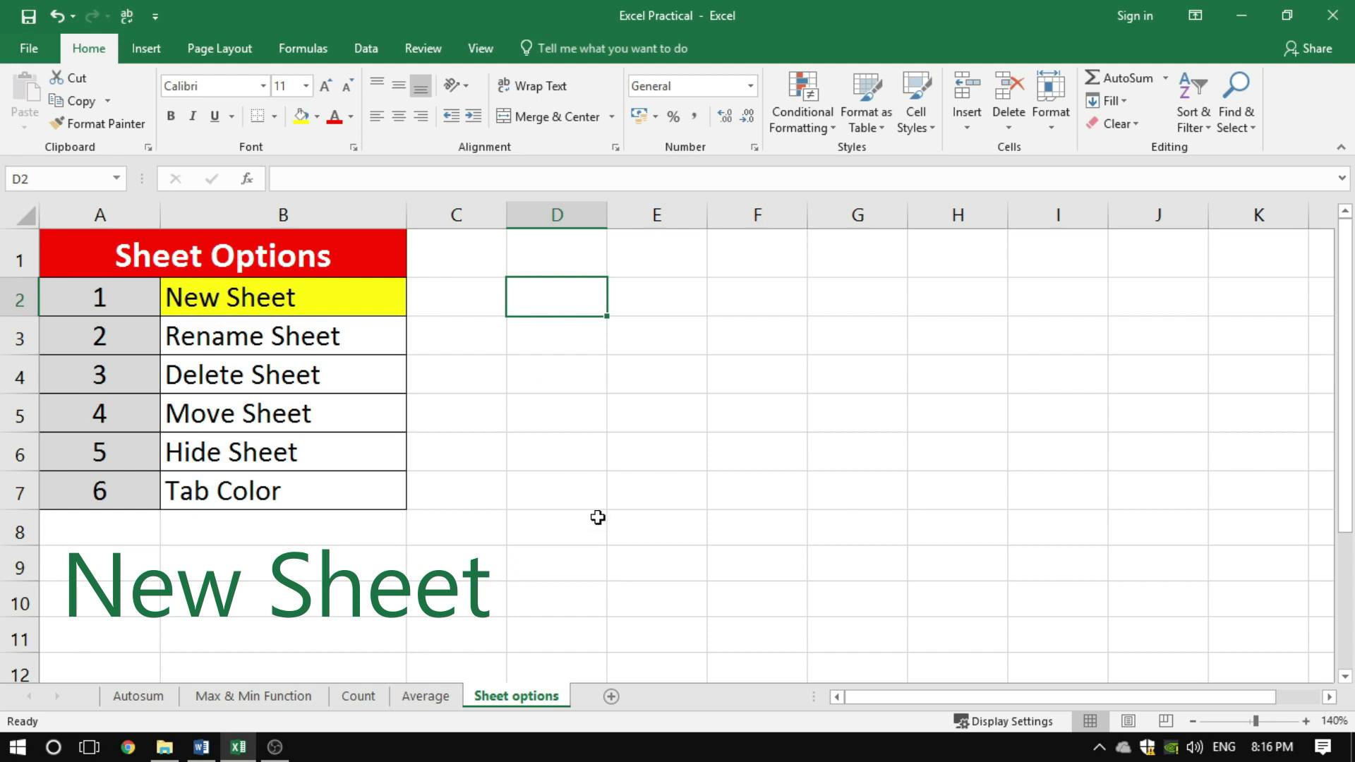
Add a blank Sheet1 after the Sheet options sheet with the New sheet button
left_click(610, 697)
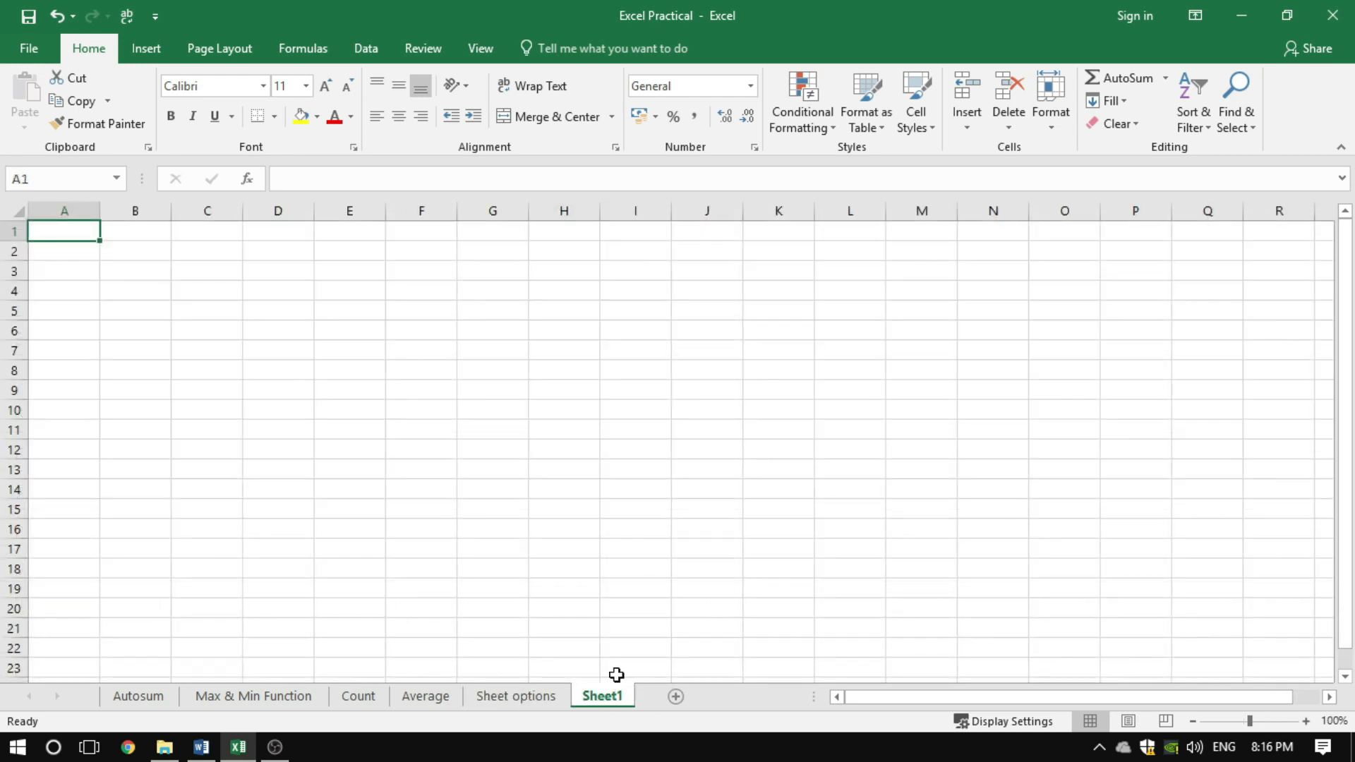
left_click(168, 292)
left_click(66, 232)
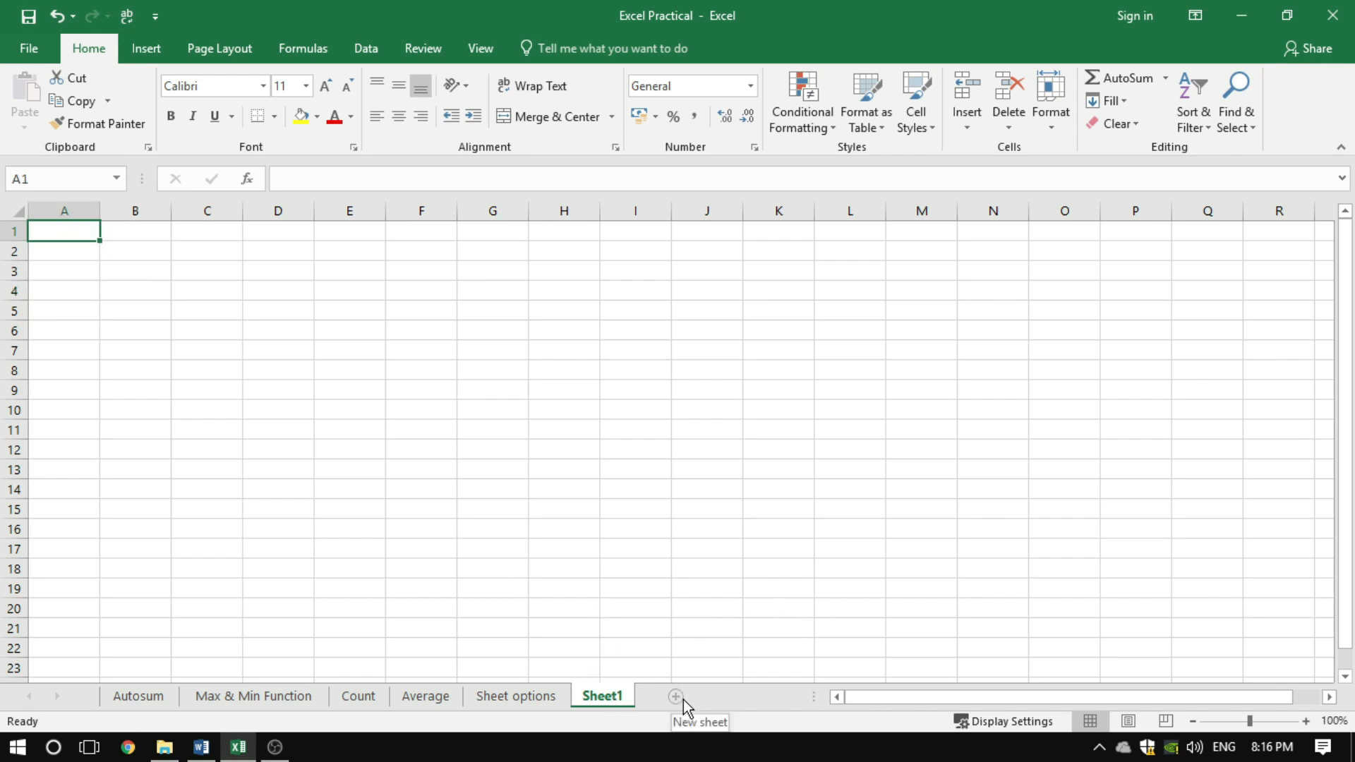
Insert a blank worksheet, Sheet2, before Sheet1 through the tab's Insert dialog
right_click(599, 700)
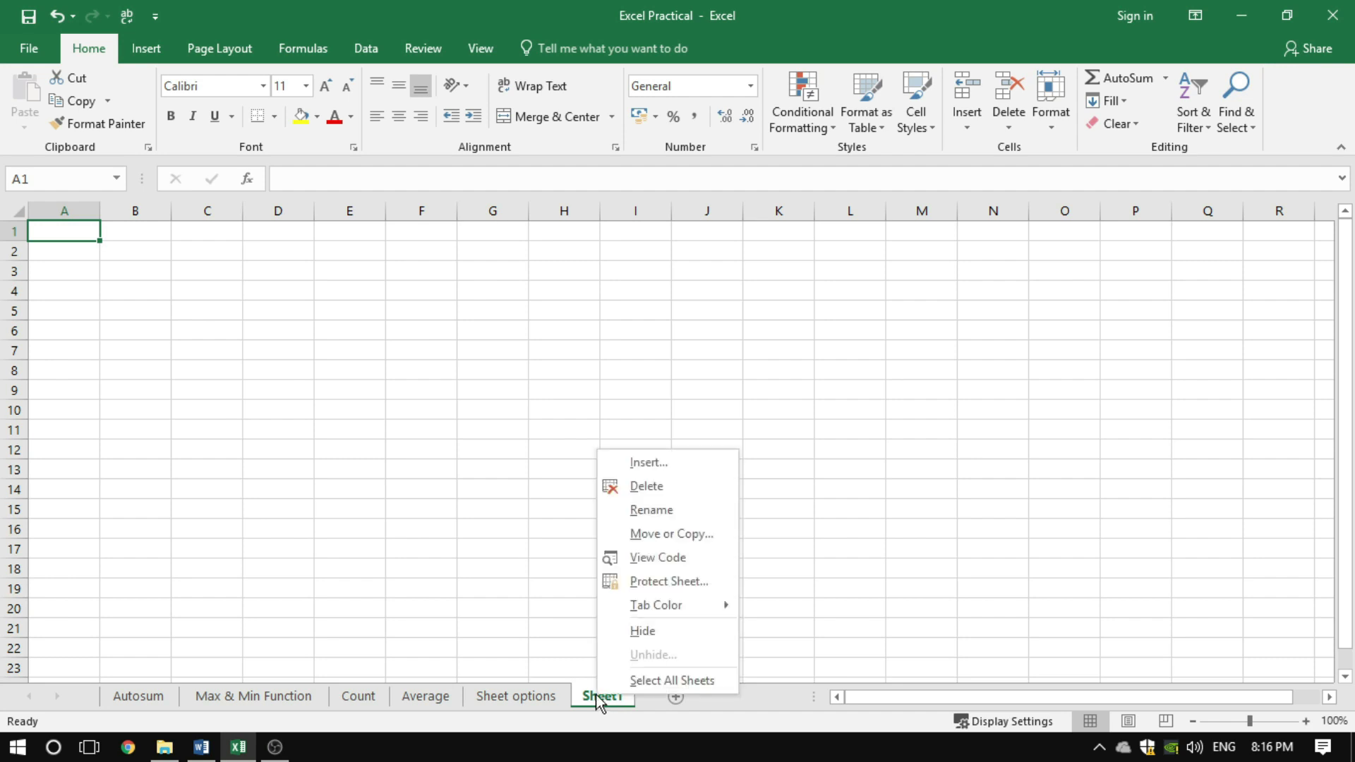
left_click(656, 466)
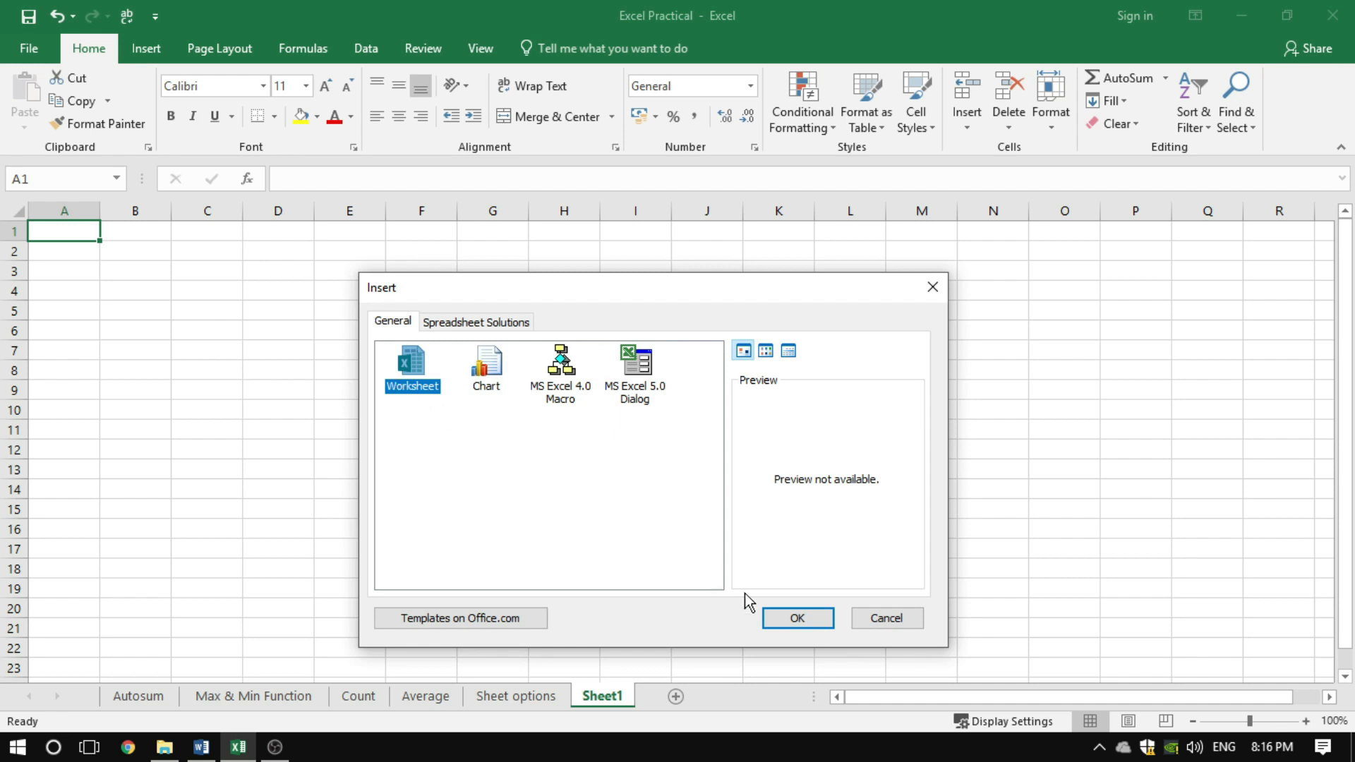
left_click(795, 619)
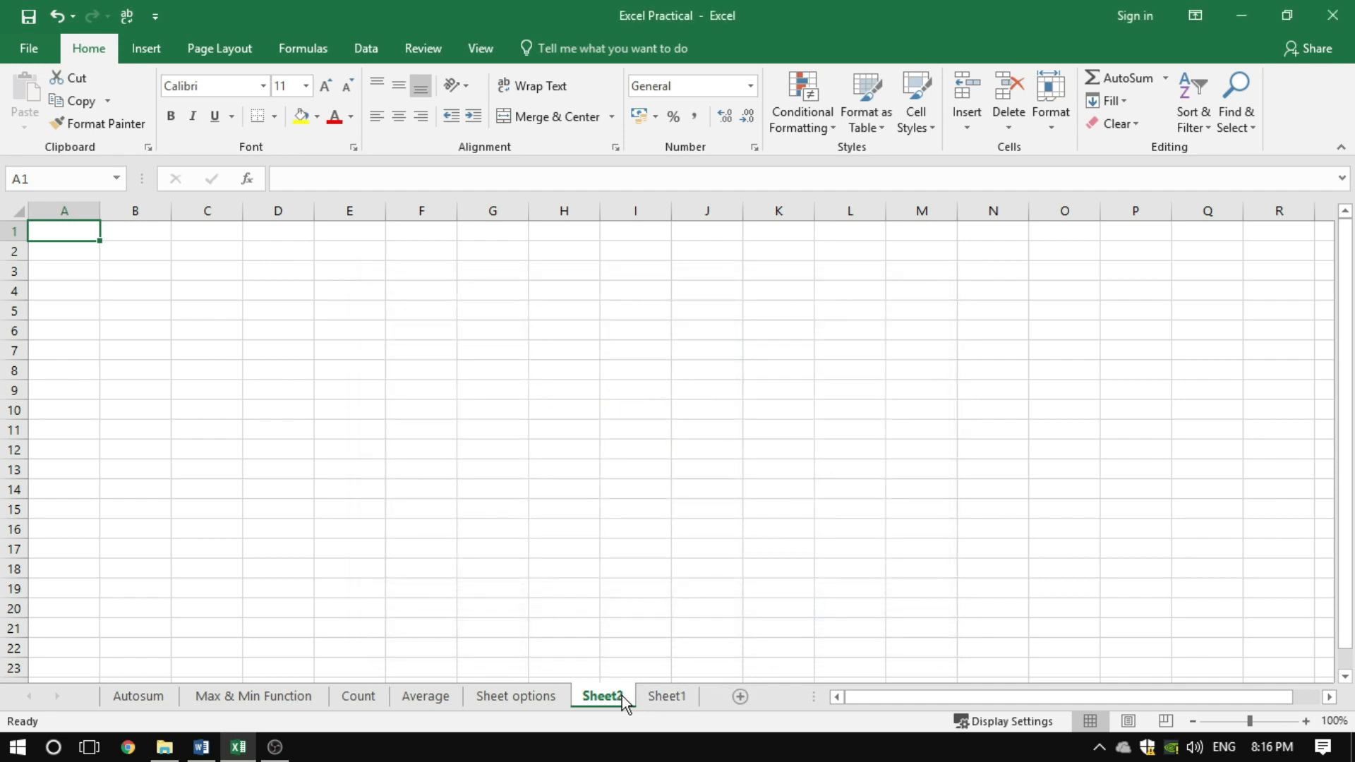
left_click(677, 698)
left_click(608, 699)
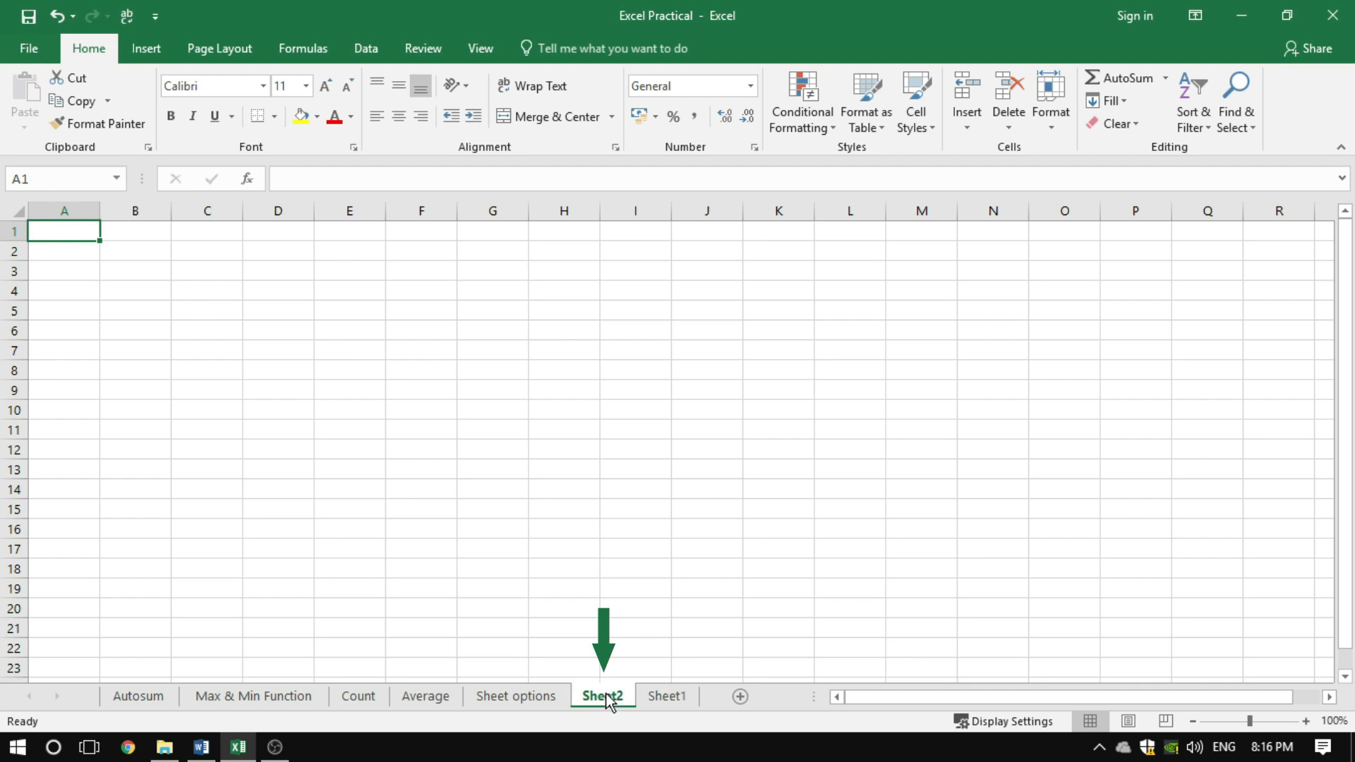
left_click(674, 699)
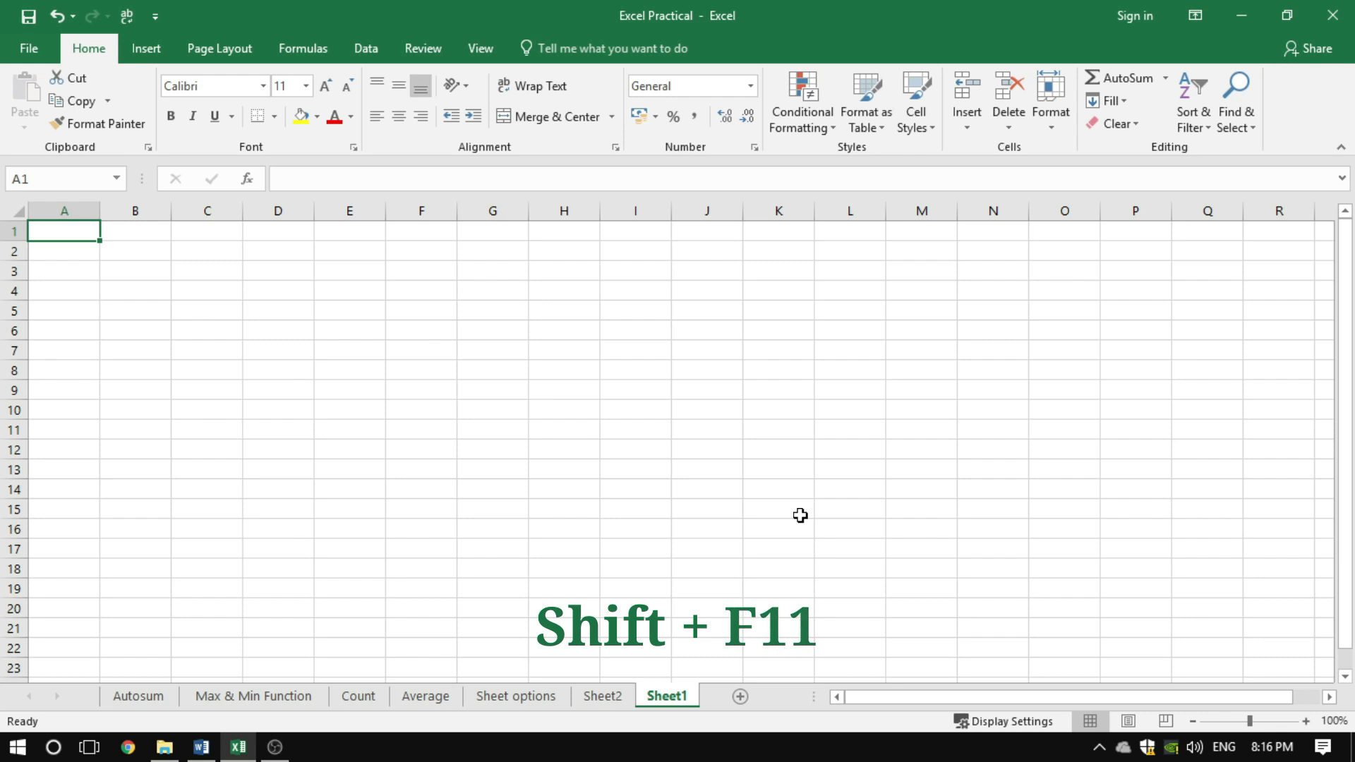
Add two new worksheets with Shift+F11
key("shift+F11")
left_click(729, 698)
key("shift+F11")
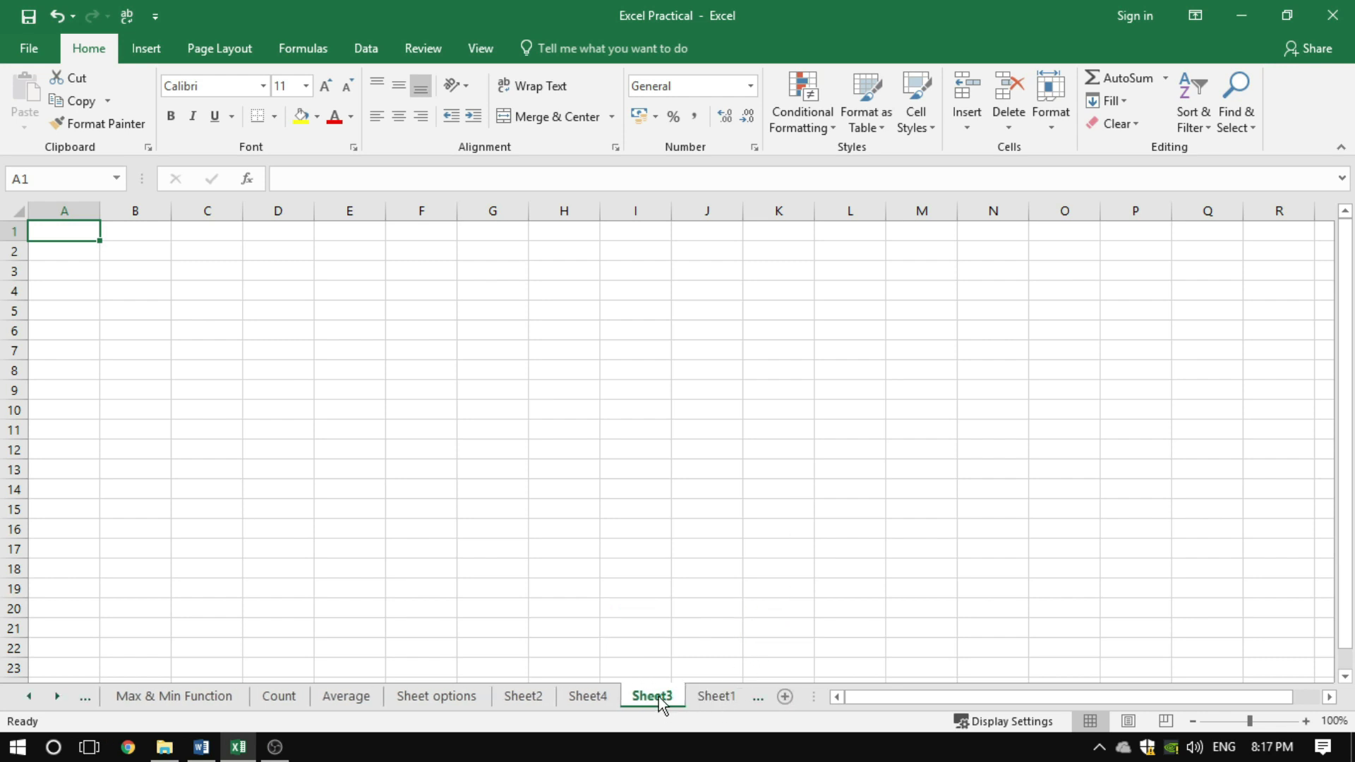
Insert a third worksheet via Home > Insert > Insert Sheet and head back to Sheet options
left_click(968, 121)
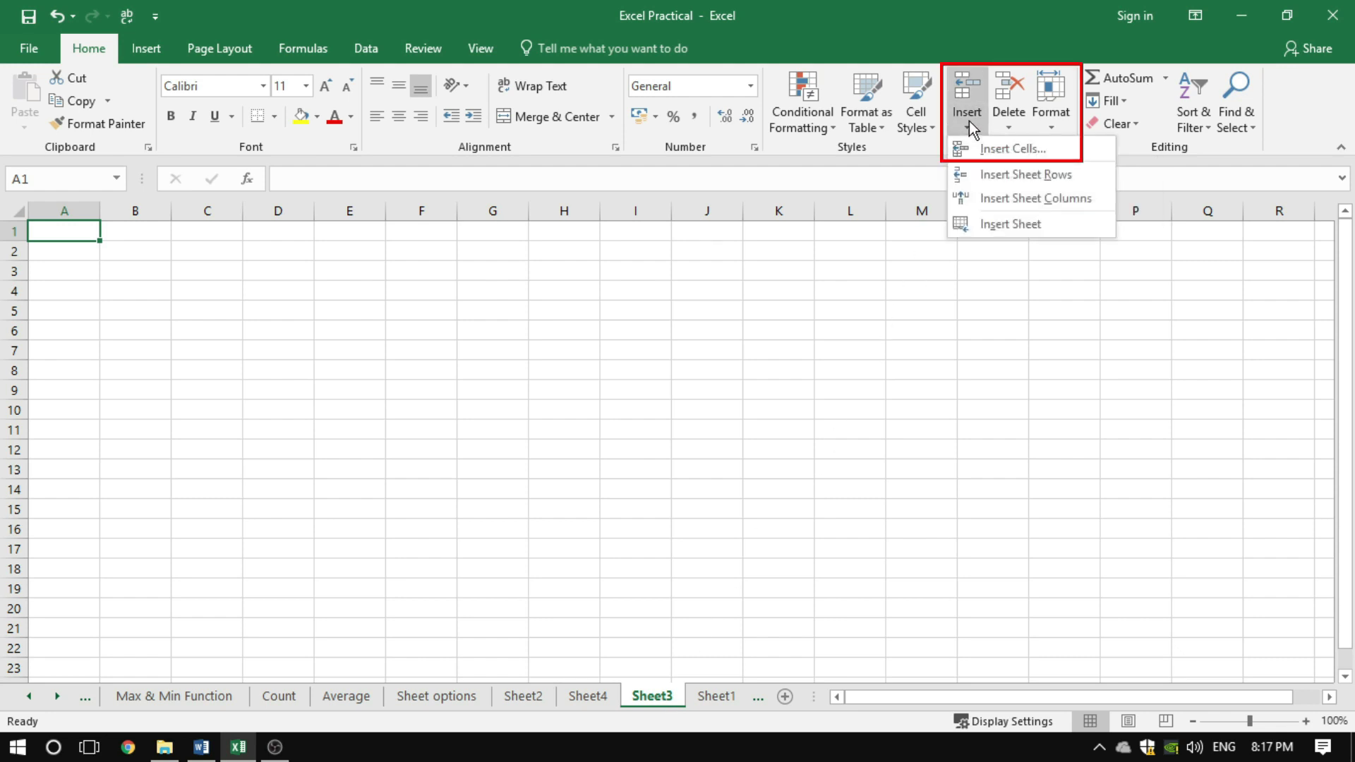
left_click(1010, 224)
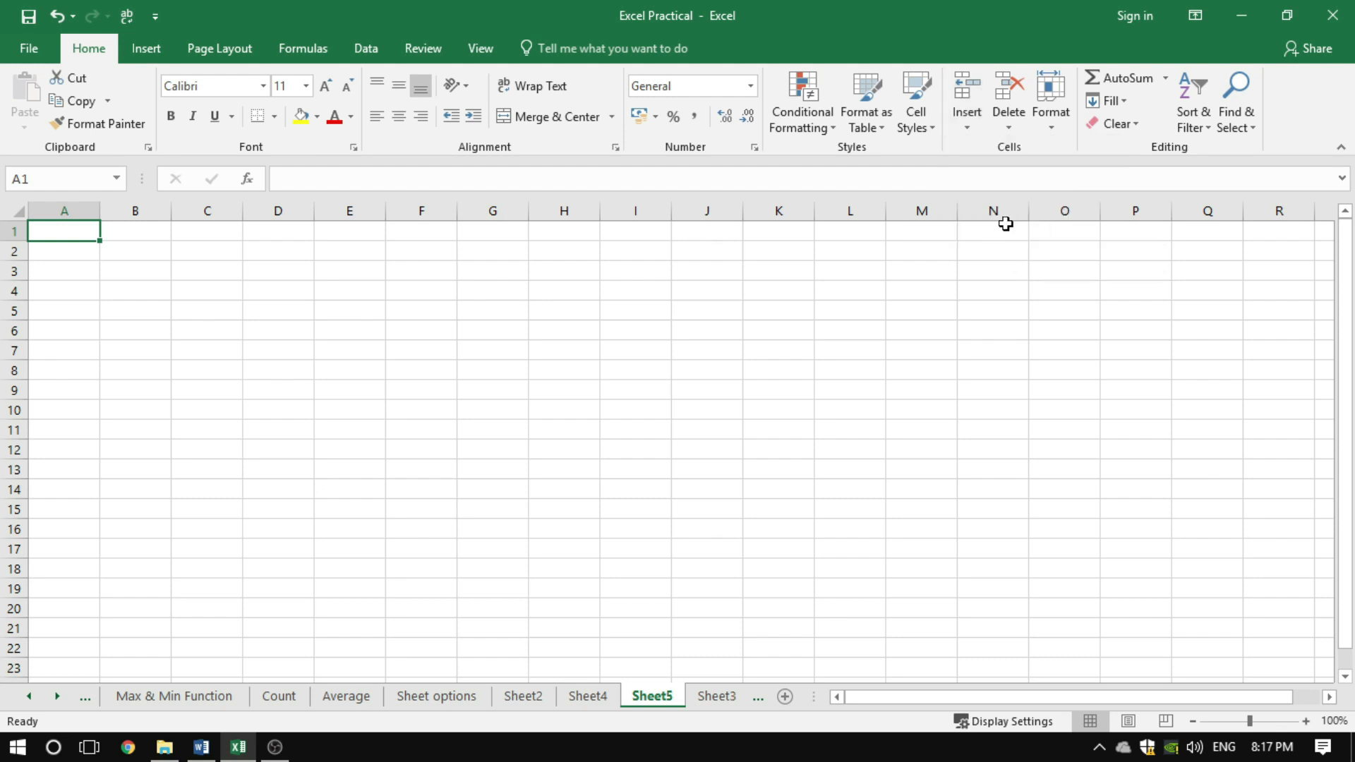
left_click(714, 697)
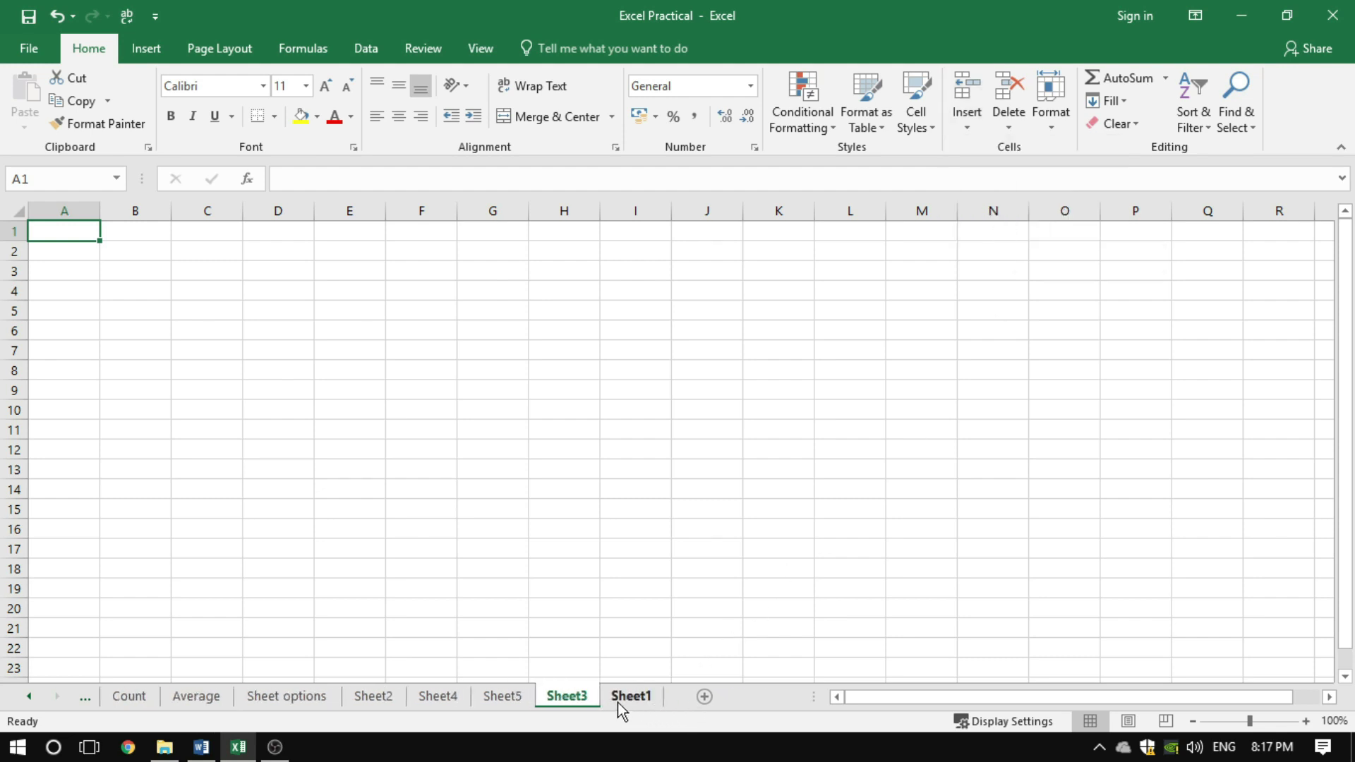
left_click(634, 697)
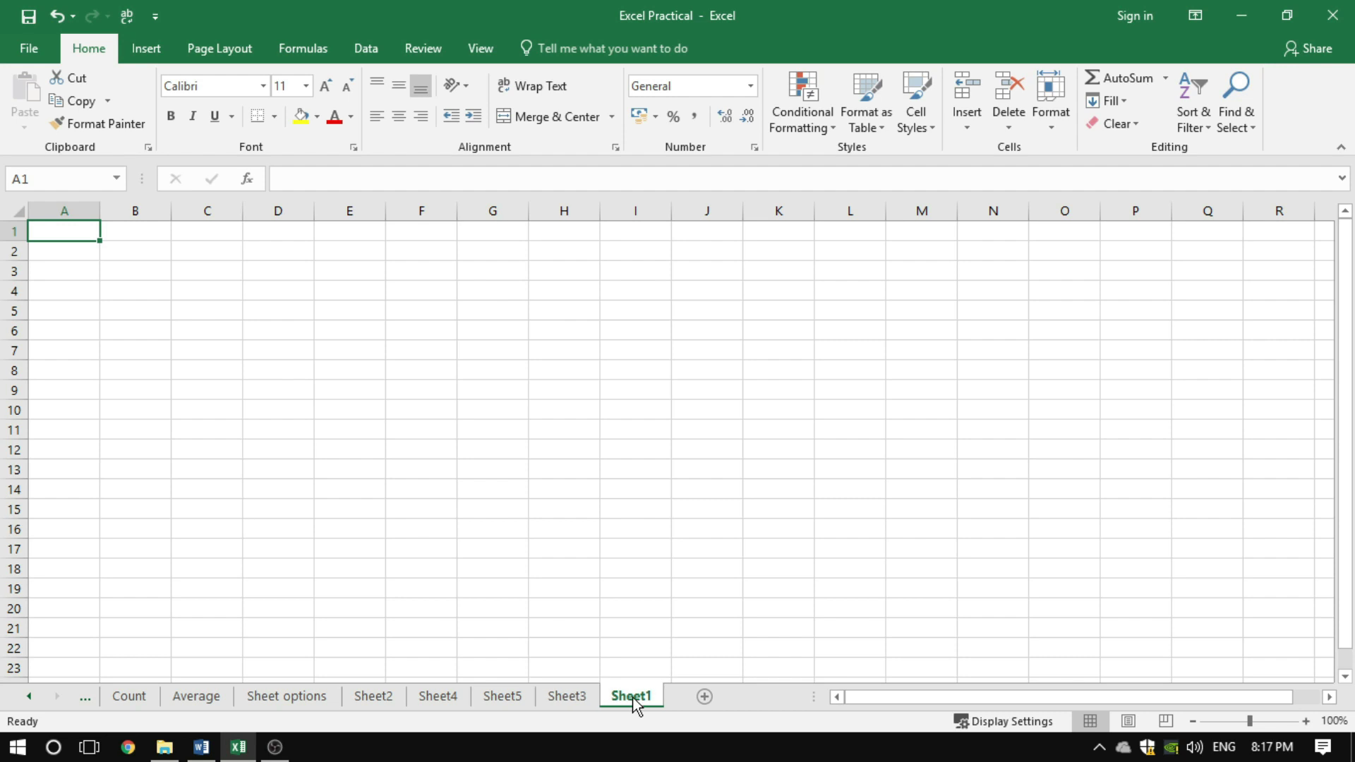
left_click(374, 697)
On the Sheet options sheet, select the Rename Sheet item in B3
left_click(316, 699)
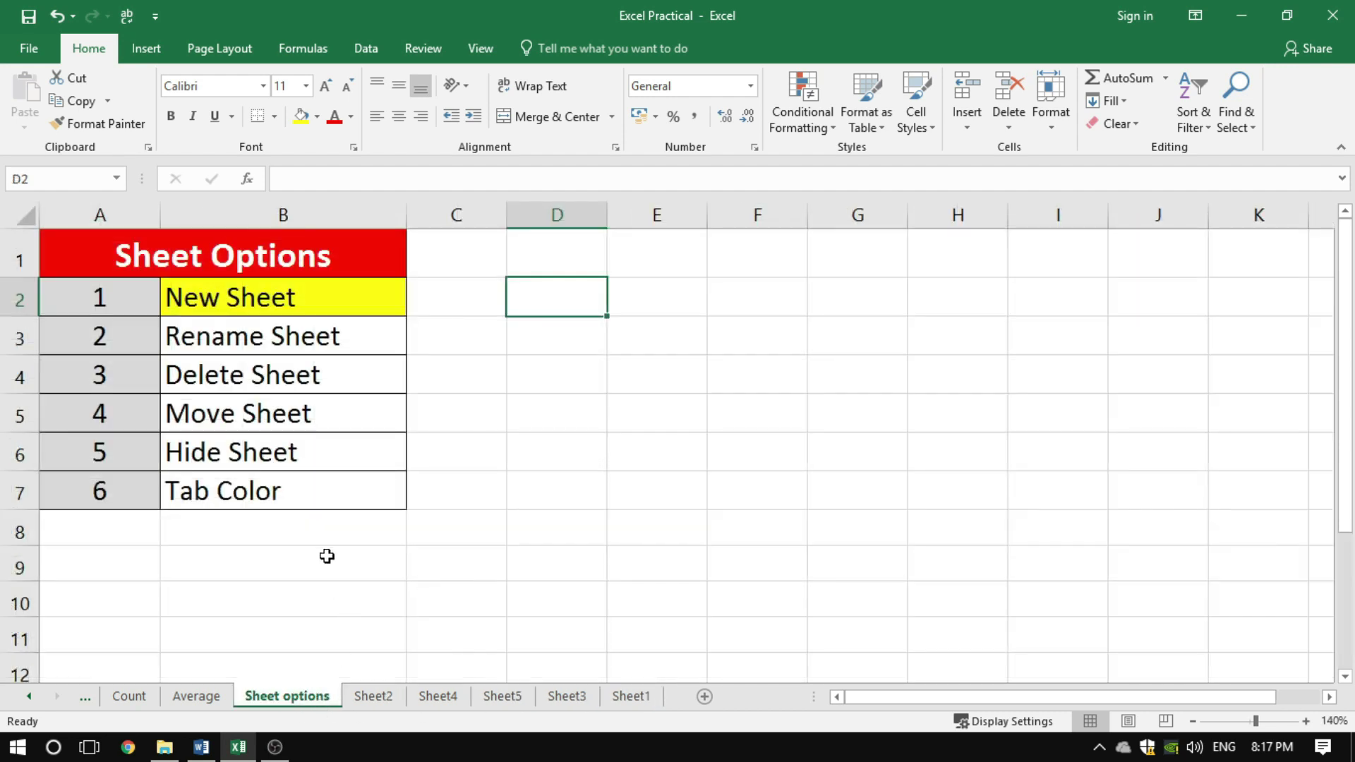
left_click(489, 390)
left_click(305, 341)
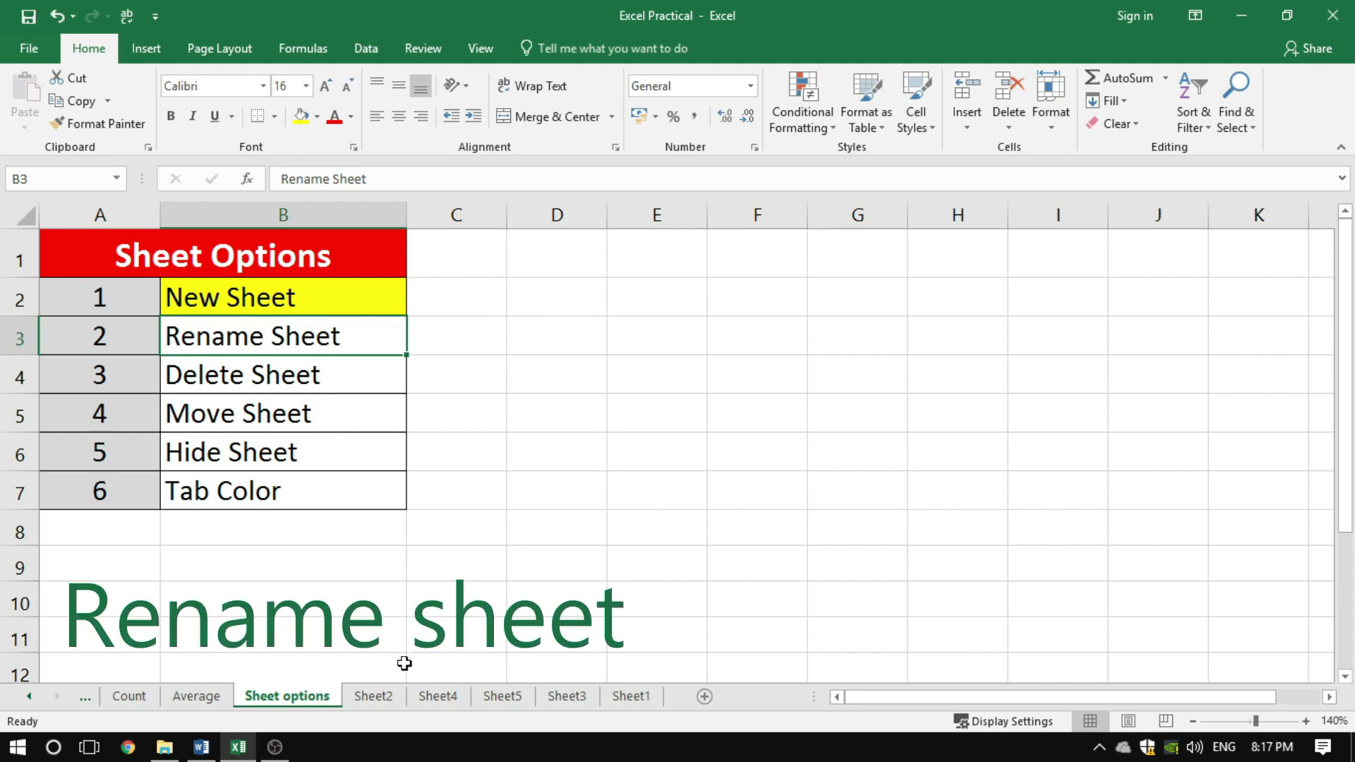
Rename Sheet2 to 'iica' using the tab's Rename command
right_click(383, 698)
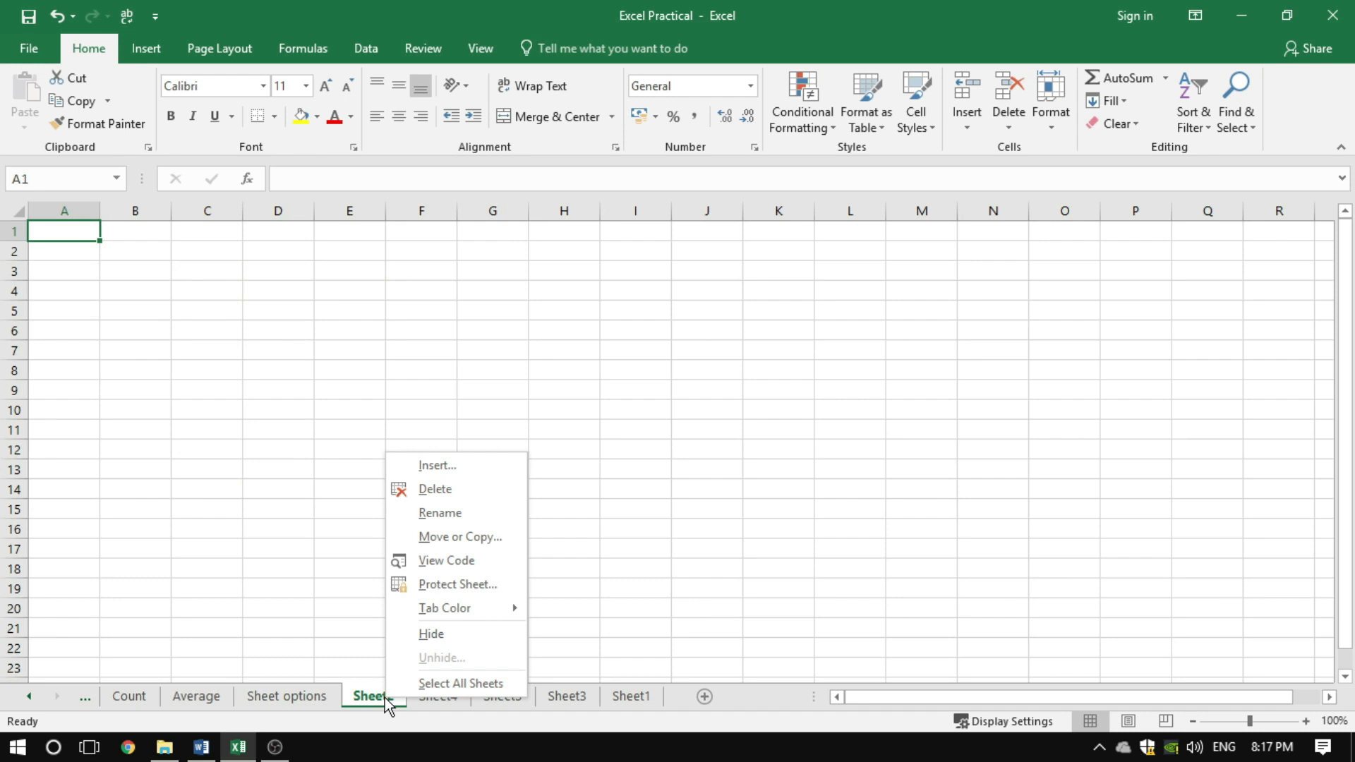
left_click(440, 513)
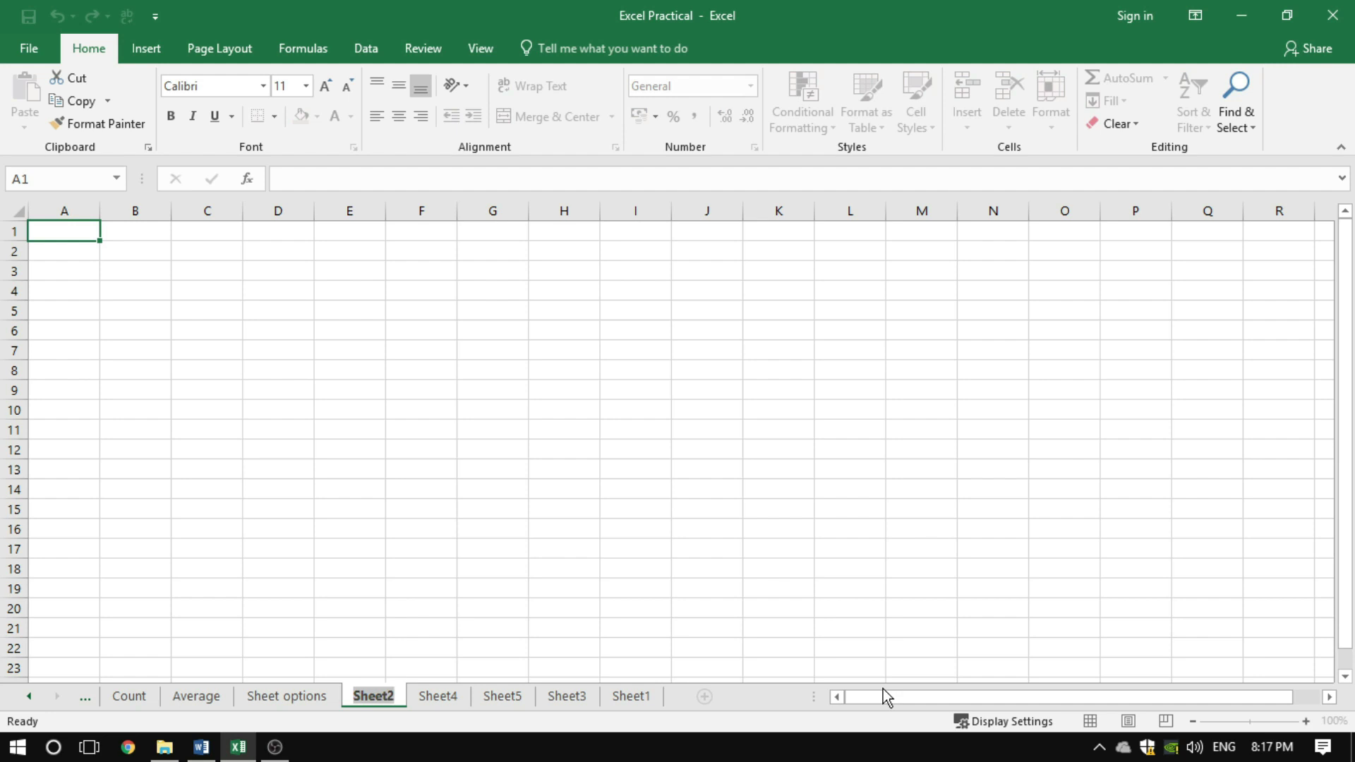
type("iica")
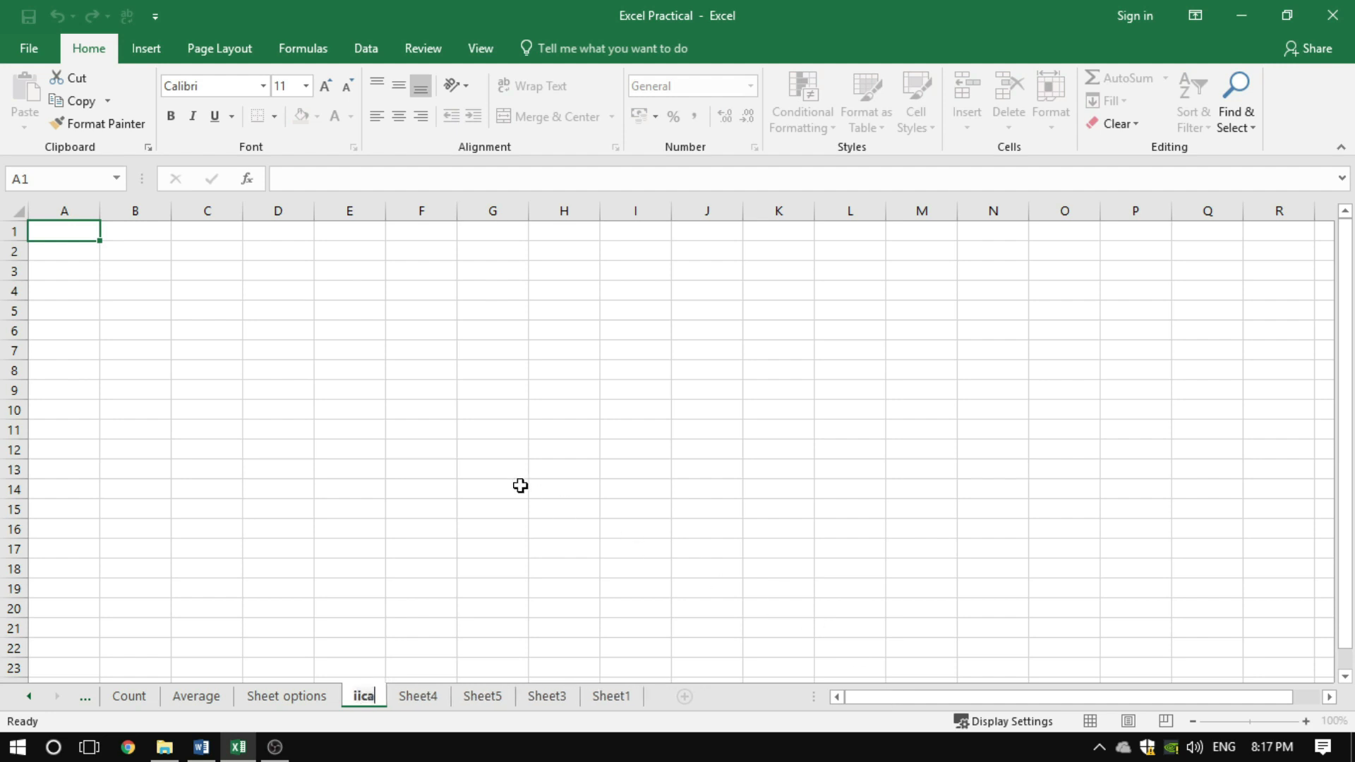
left_click(520, 486)
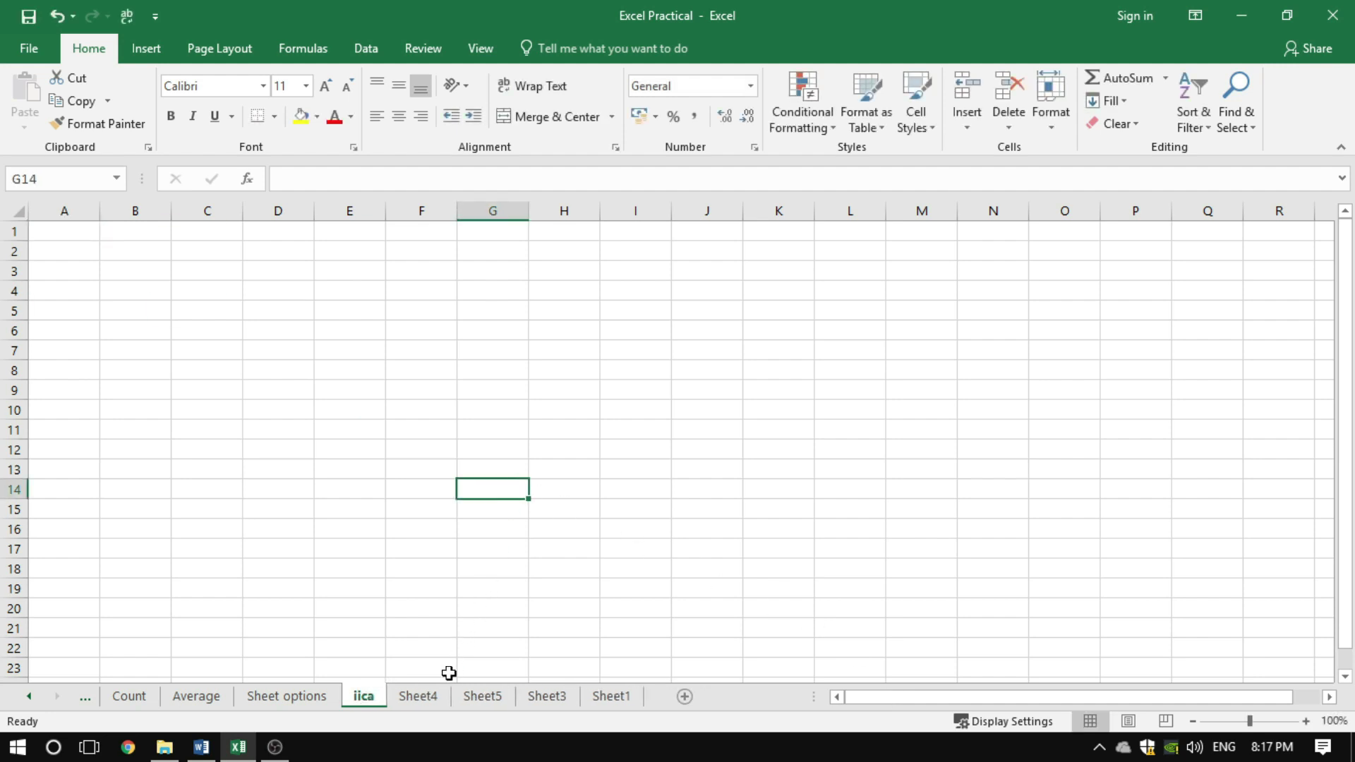
Rename Sheet5 to 'ather' and return to the Sheet options sheet
left_click(426, 701)
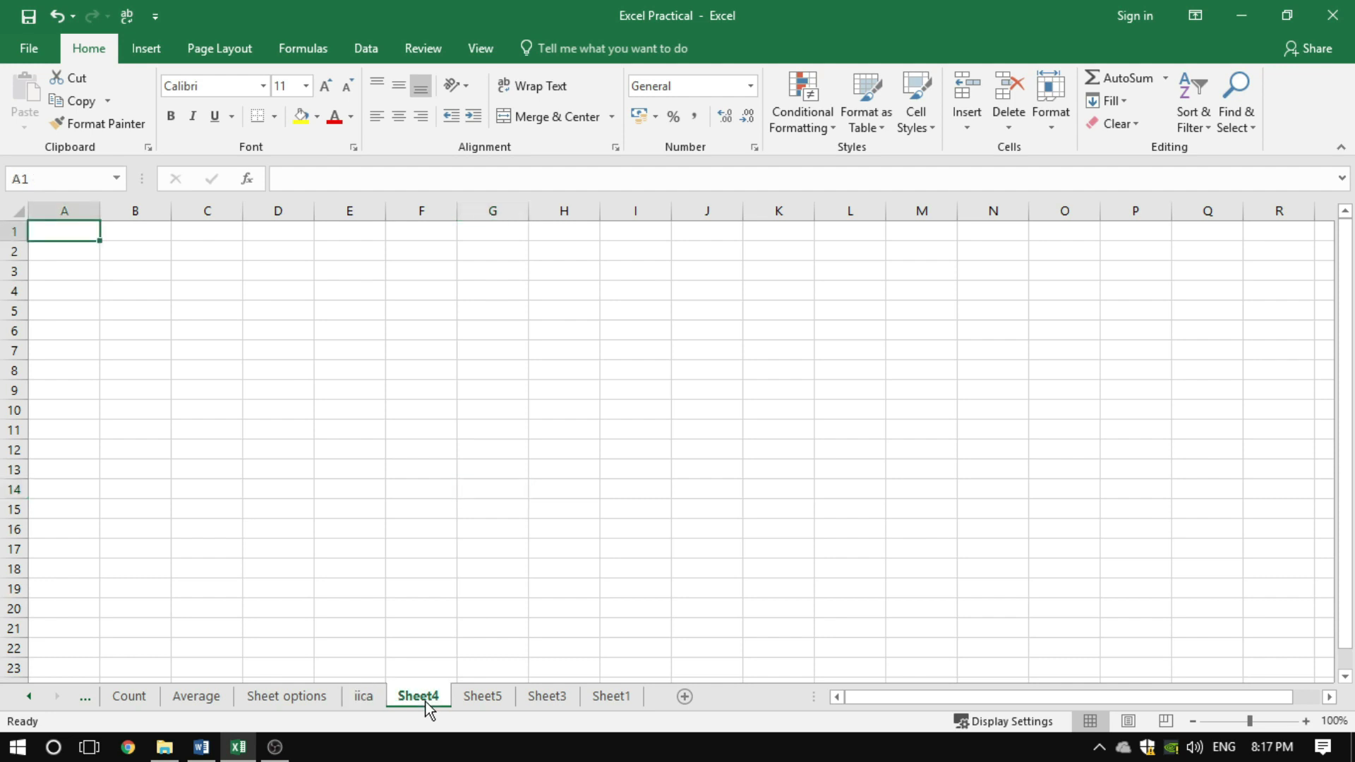
right_click(428, 708)
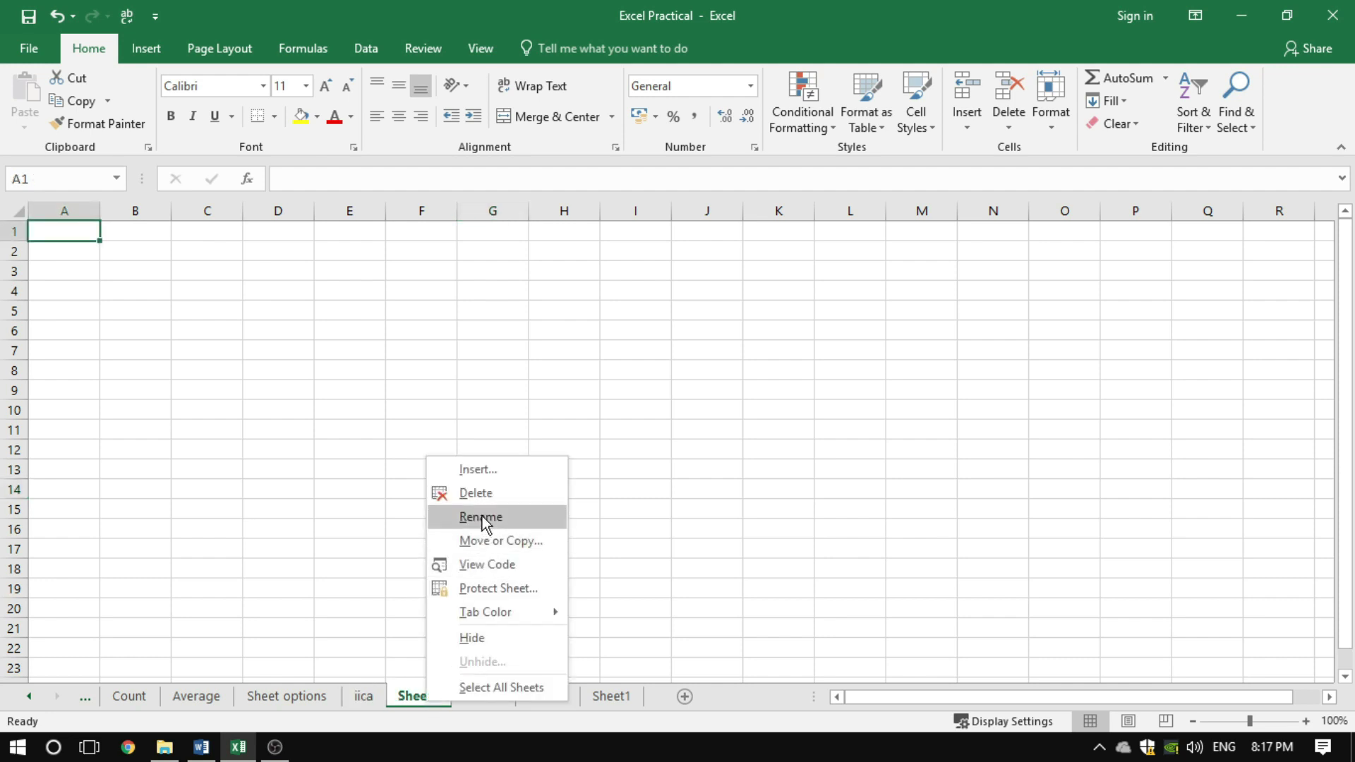
left_click(564, 628)
double_click(417, 699)
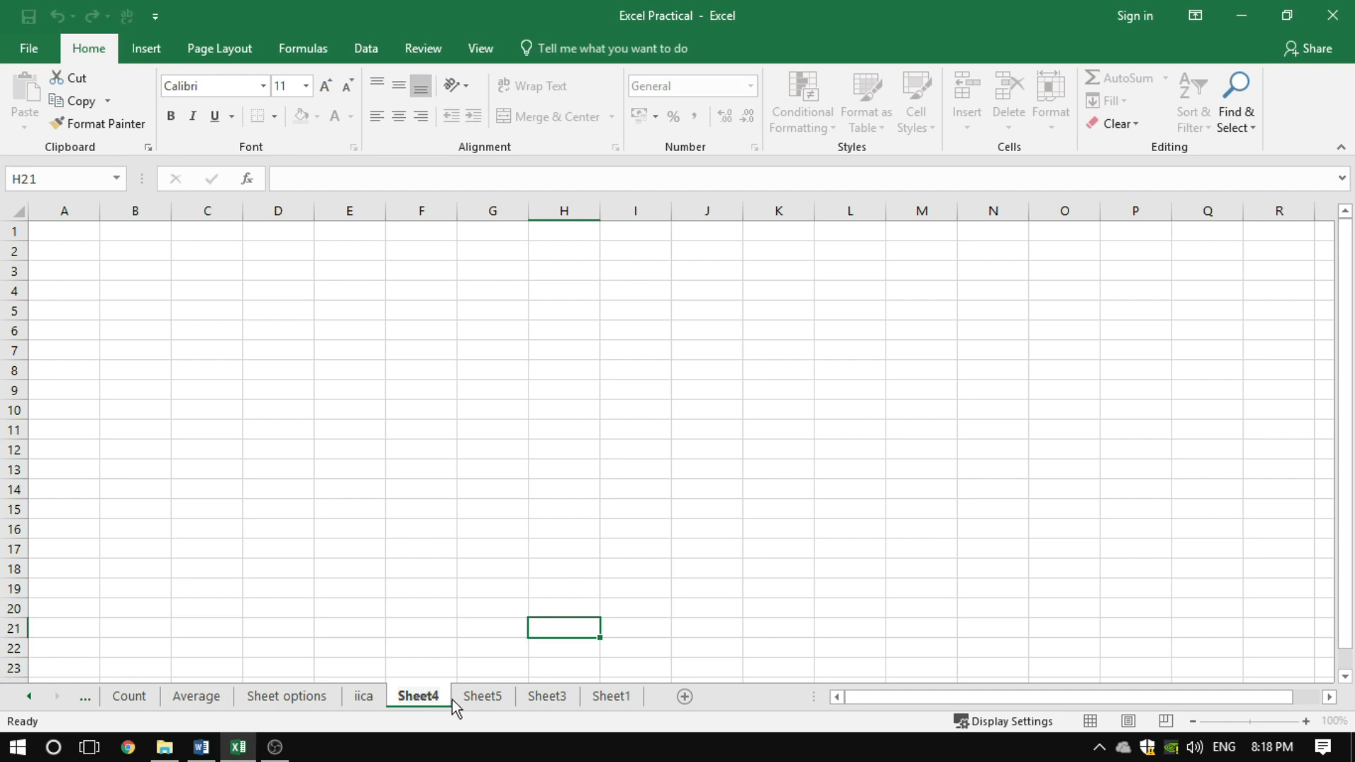
left_click(481, 699)
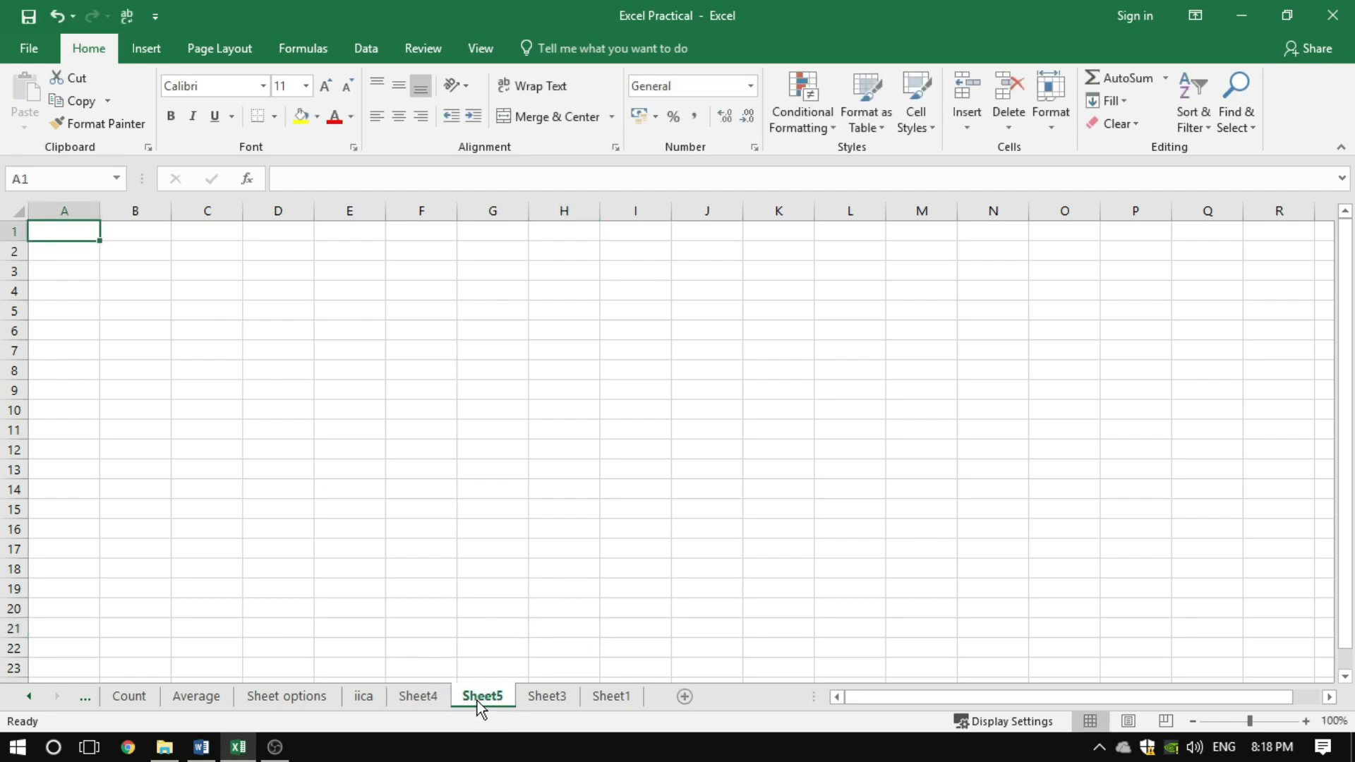
double_click(477, 700)
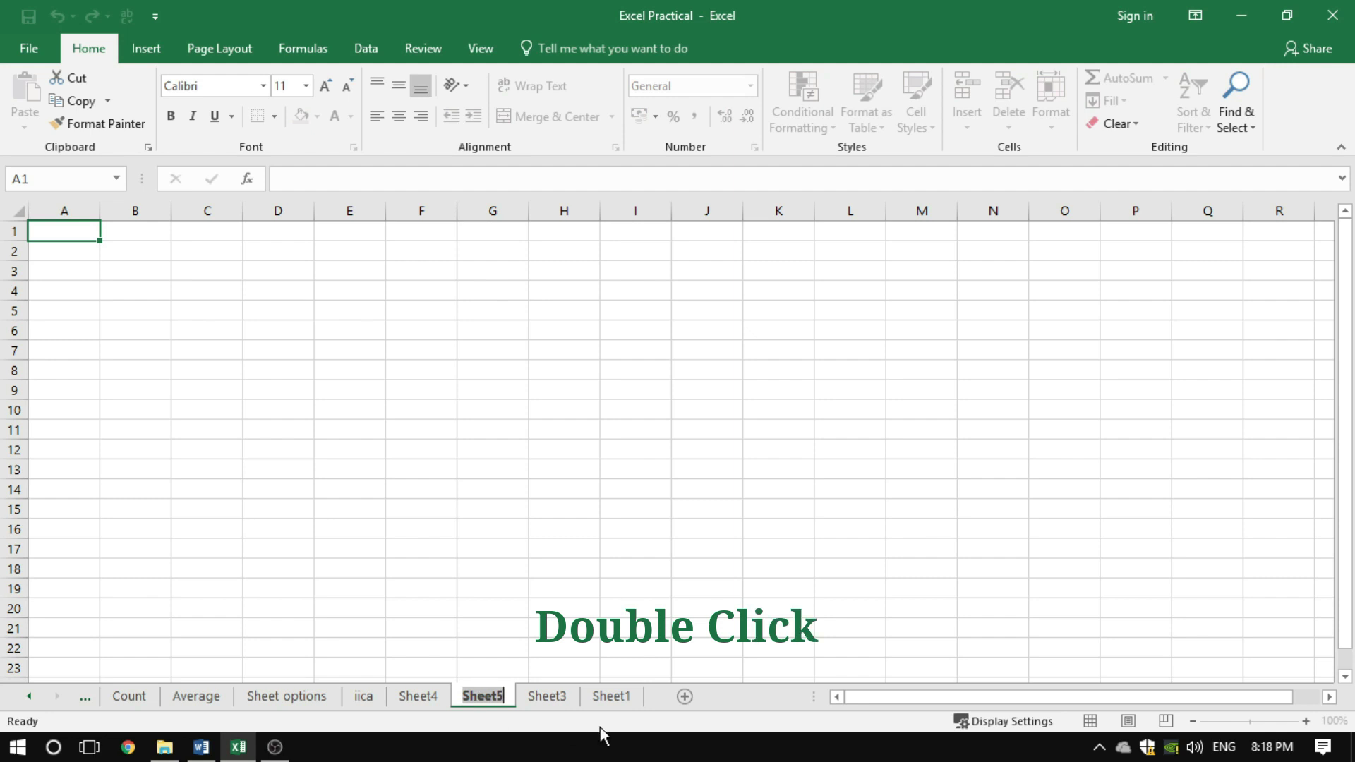
type("ather")
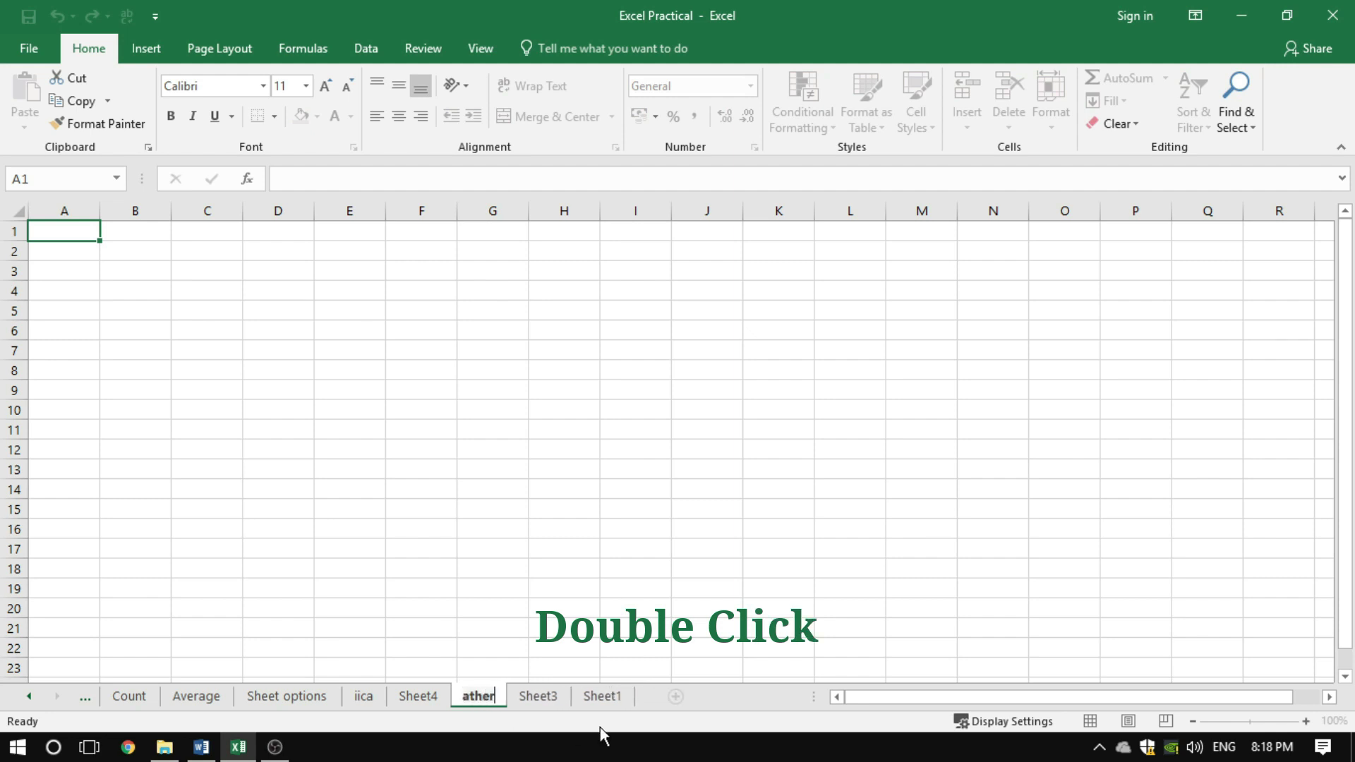
left_click(422, 696)
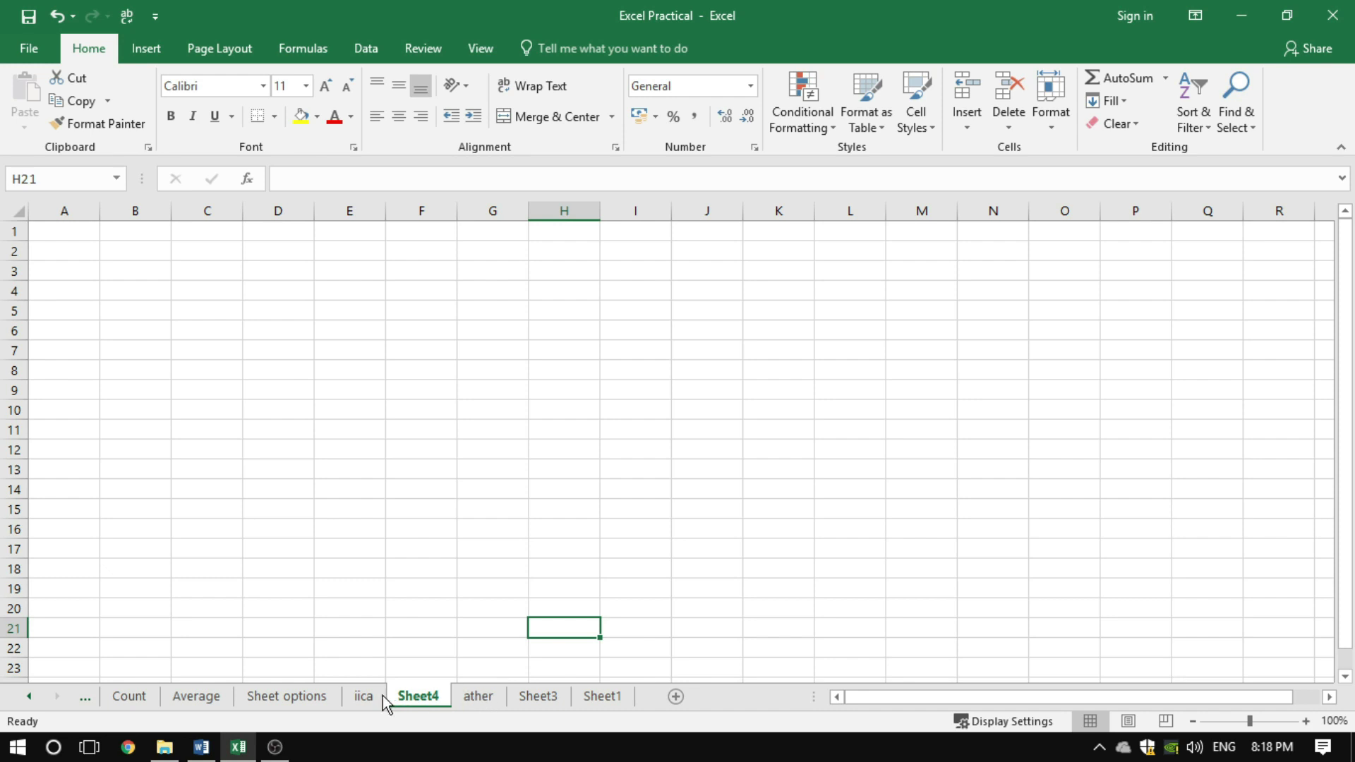
left_click(314, 699)
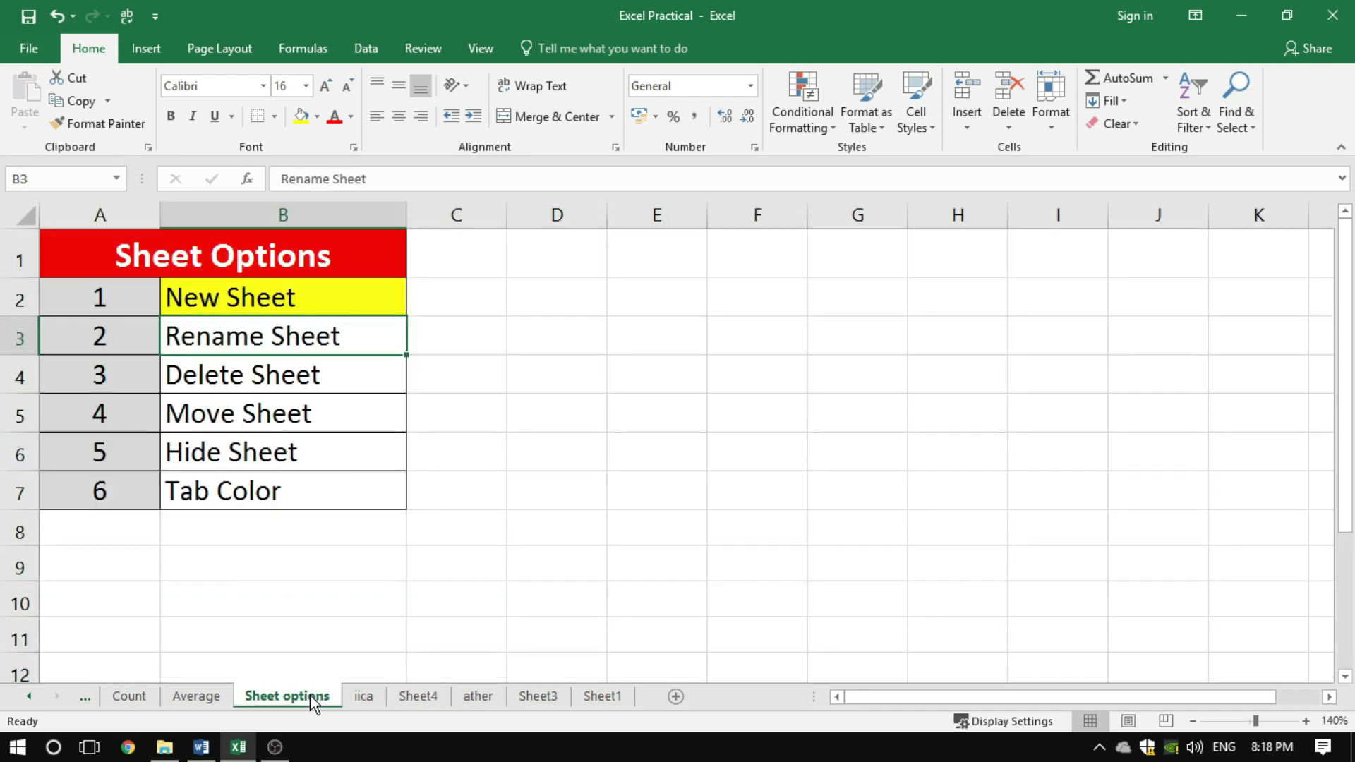
Select the Delete Sheet entry in B4 and delete Sheet4
left_click(265, 378)
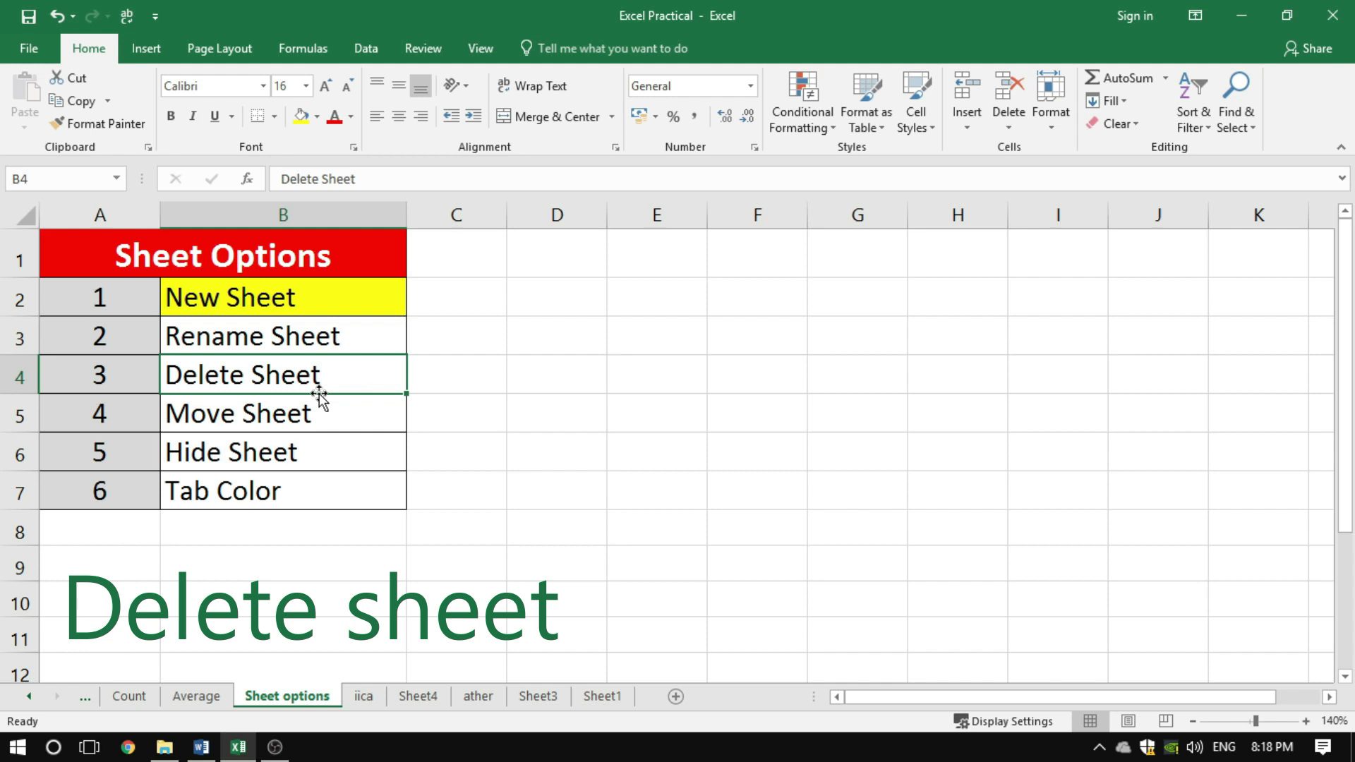
left_click(418, 695)
right_click(419, 699)
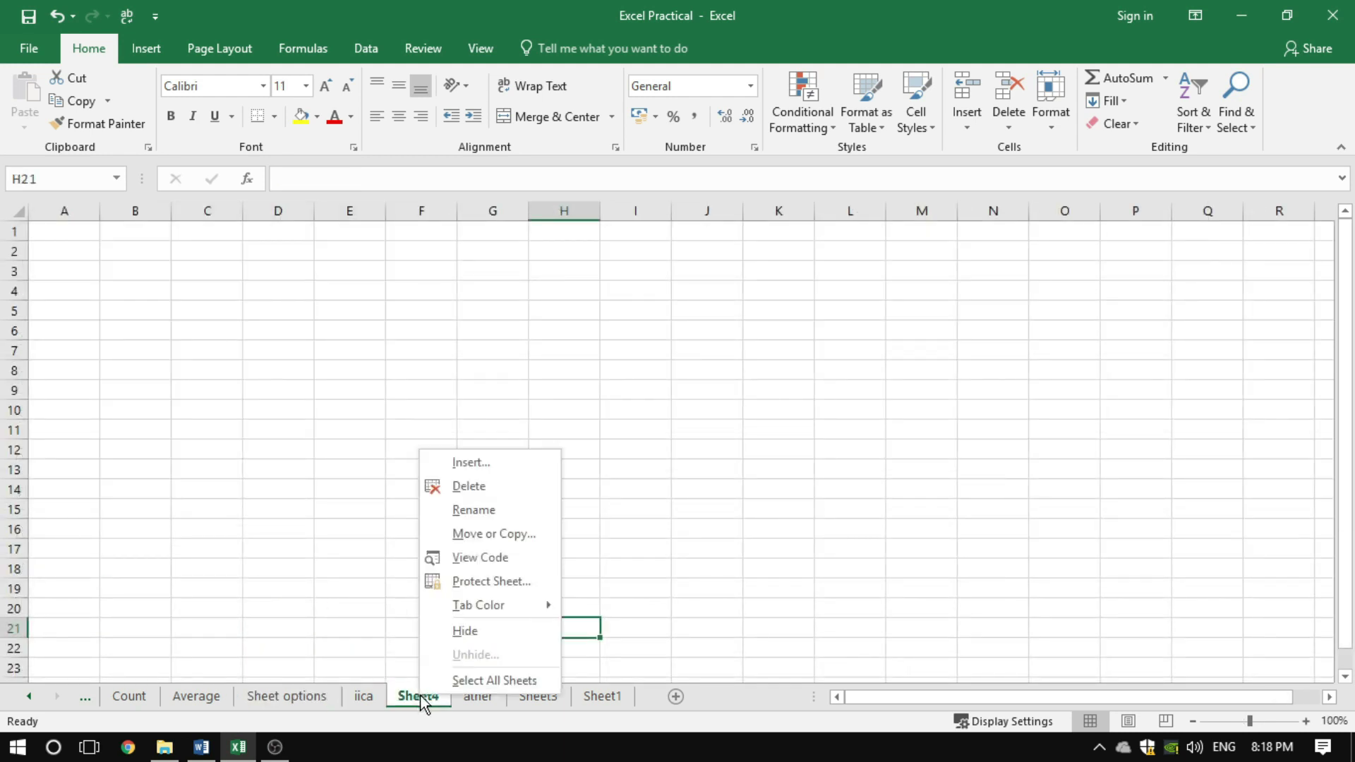
left_click(488, 485)
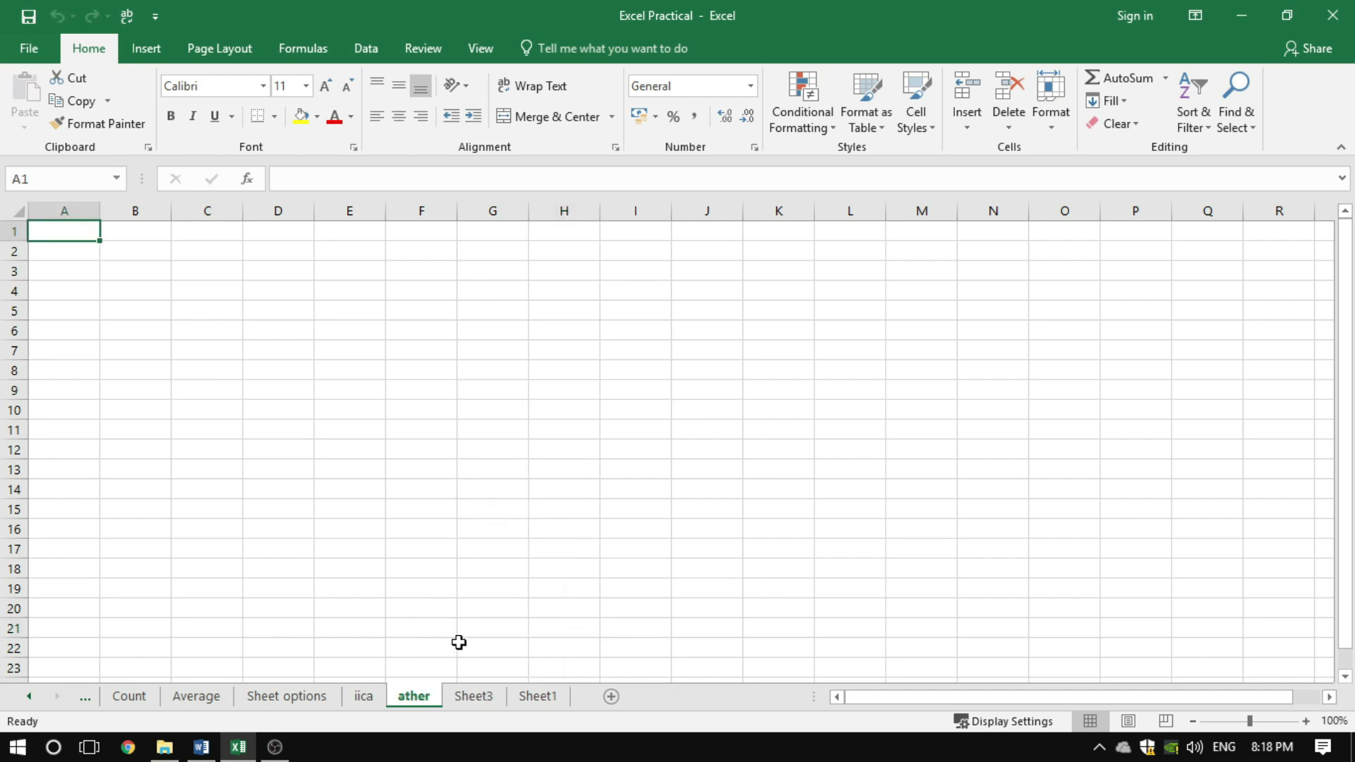
Delete the ather sheet from its tab menu and Sheet3 via Home > Delete > Delete Sheet
right_click(426, 694)
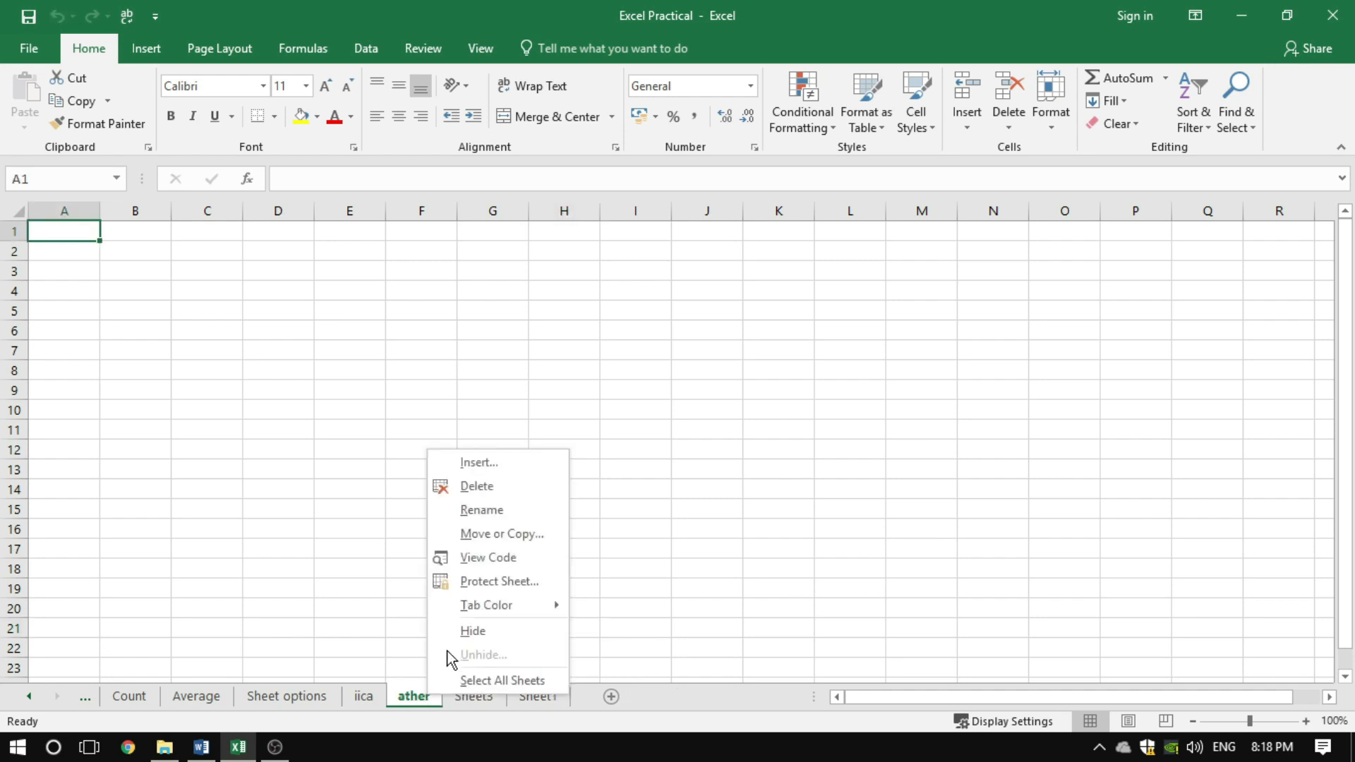
left_click(476, 489)
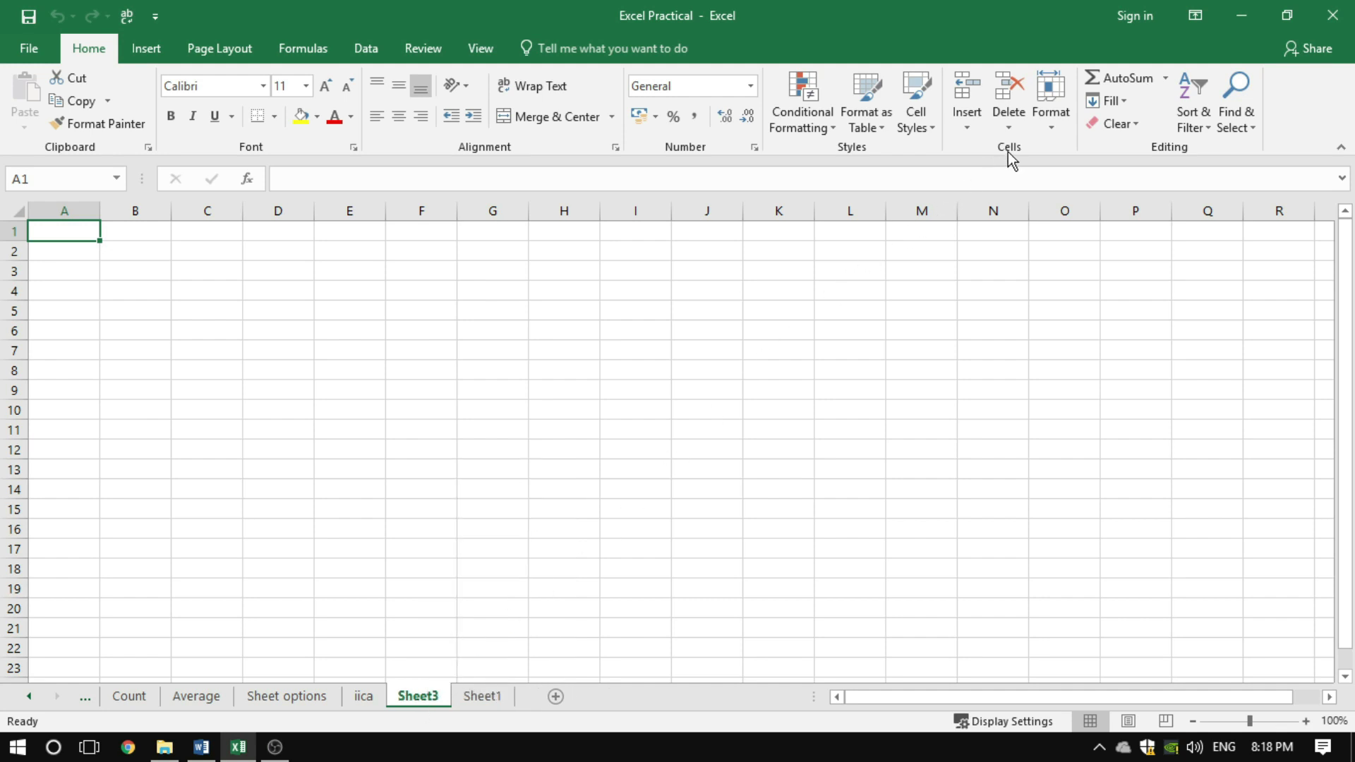
left_click(1012, 130)
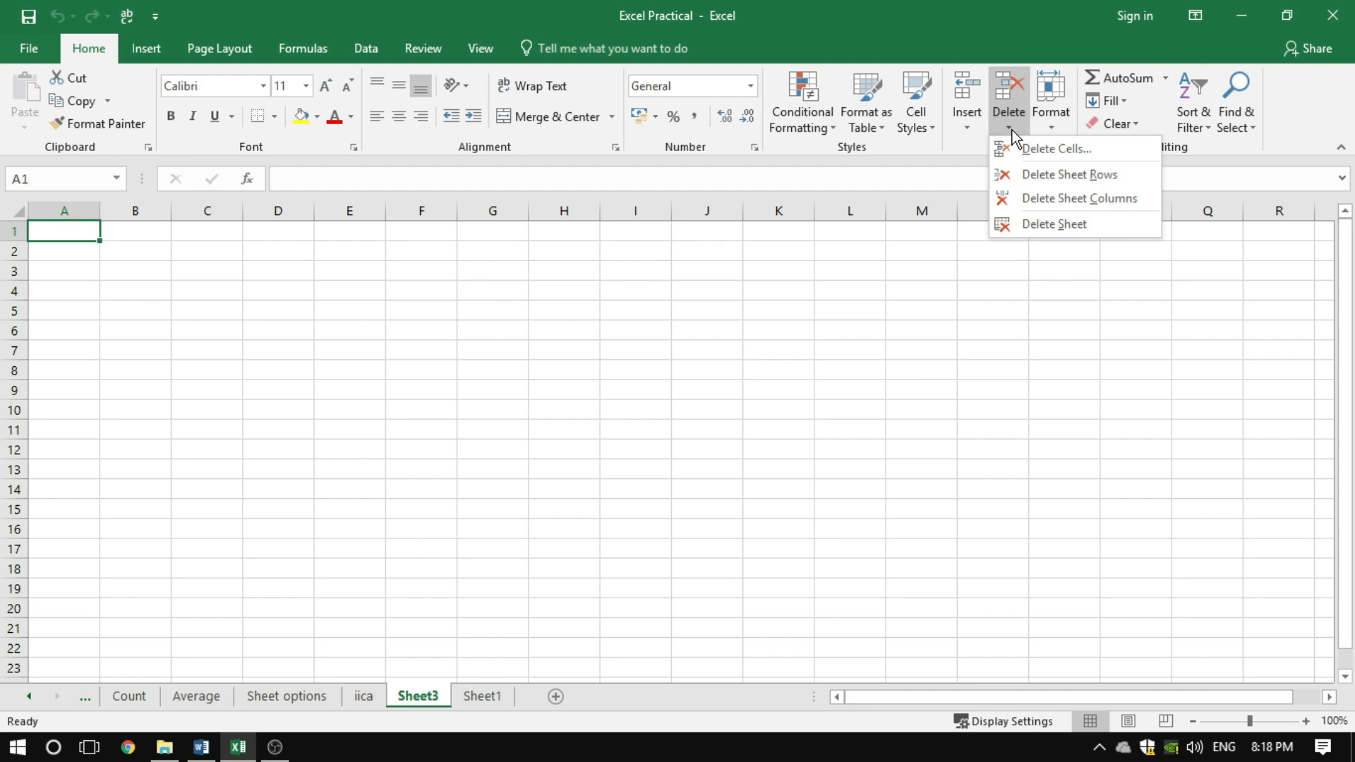
left_click(1054, 225)
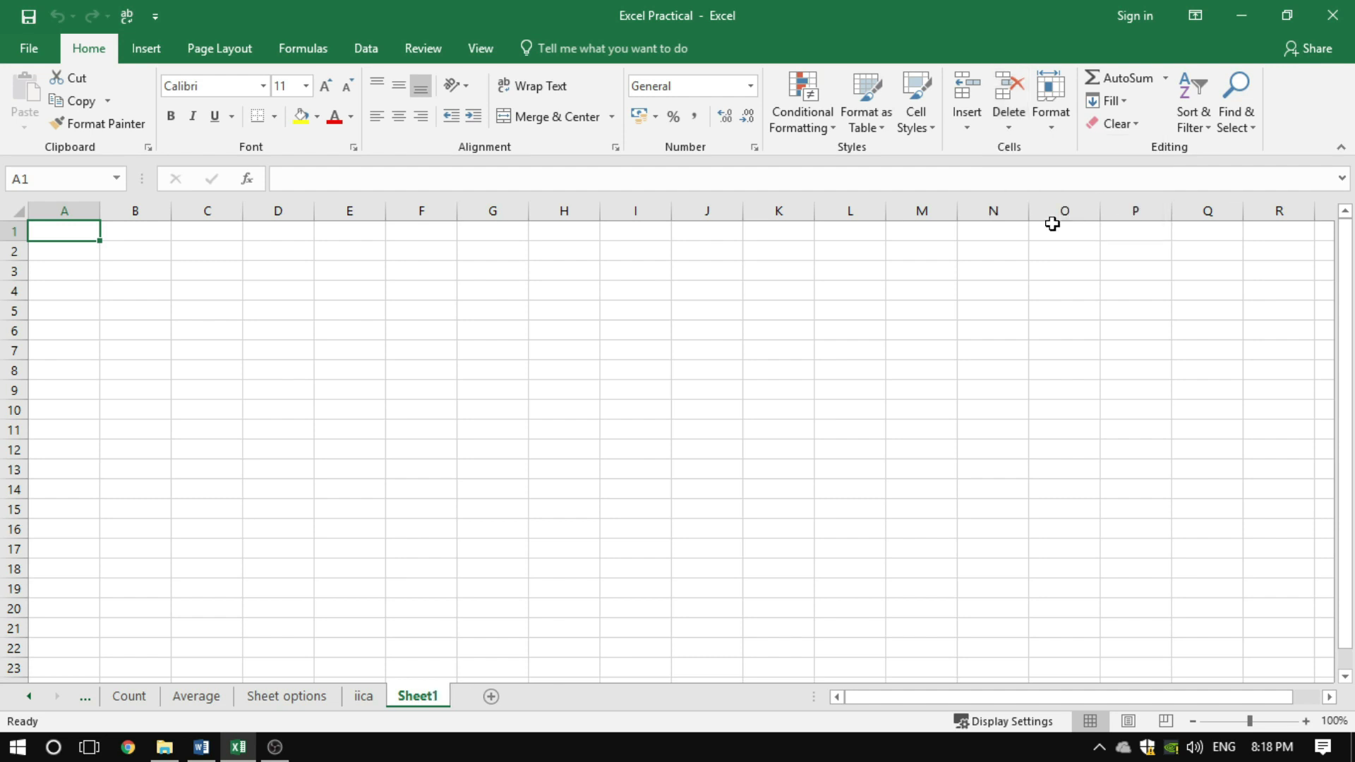
Select the Move Sheet entry in B5 and drag Sheet options ahead of Count
left_click(296, 697)
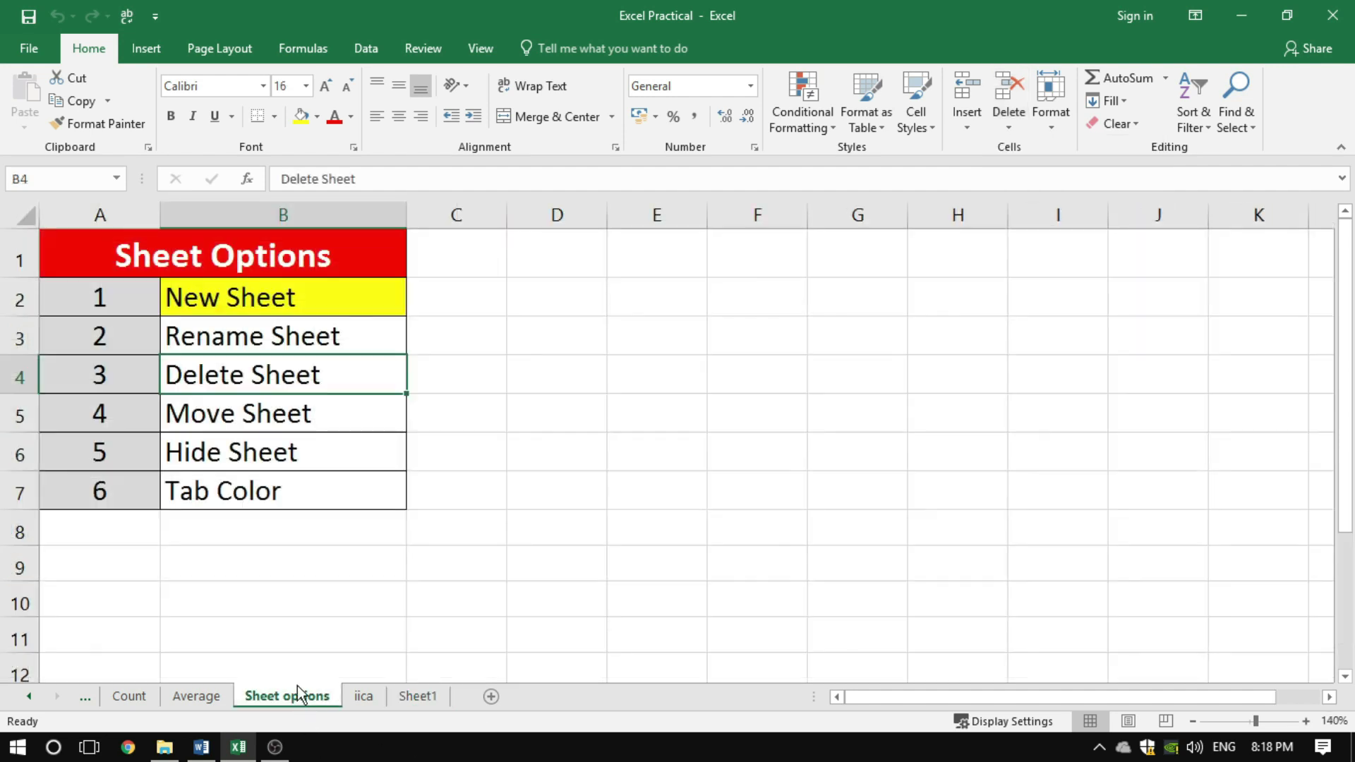
left_click(241, 418)
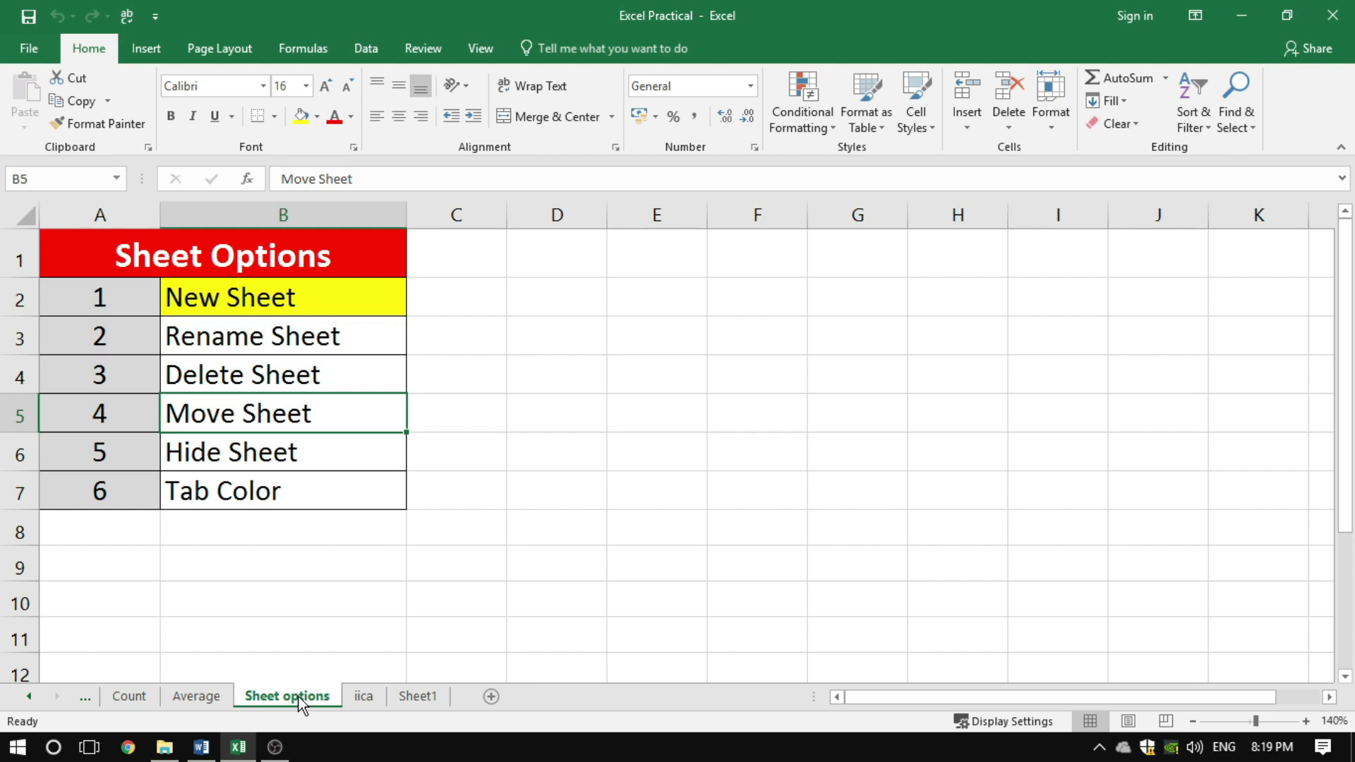
mouse_move(299, 696)
left_mouse_down()
mouse_move(261, 682)
mouse_move(135, 697)
left_mouse_up()
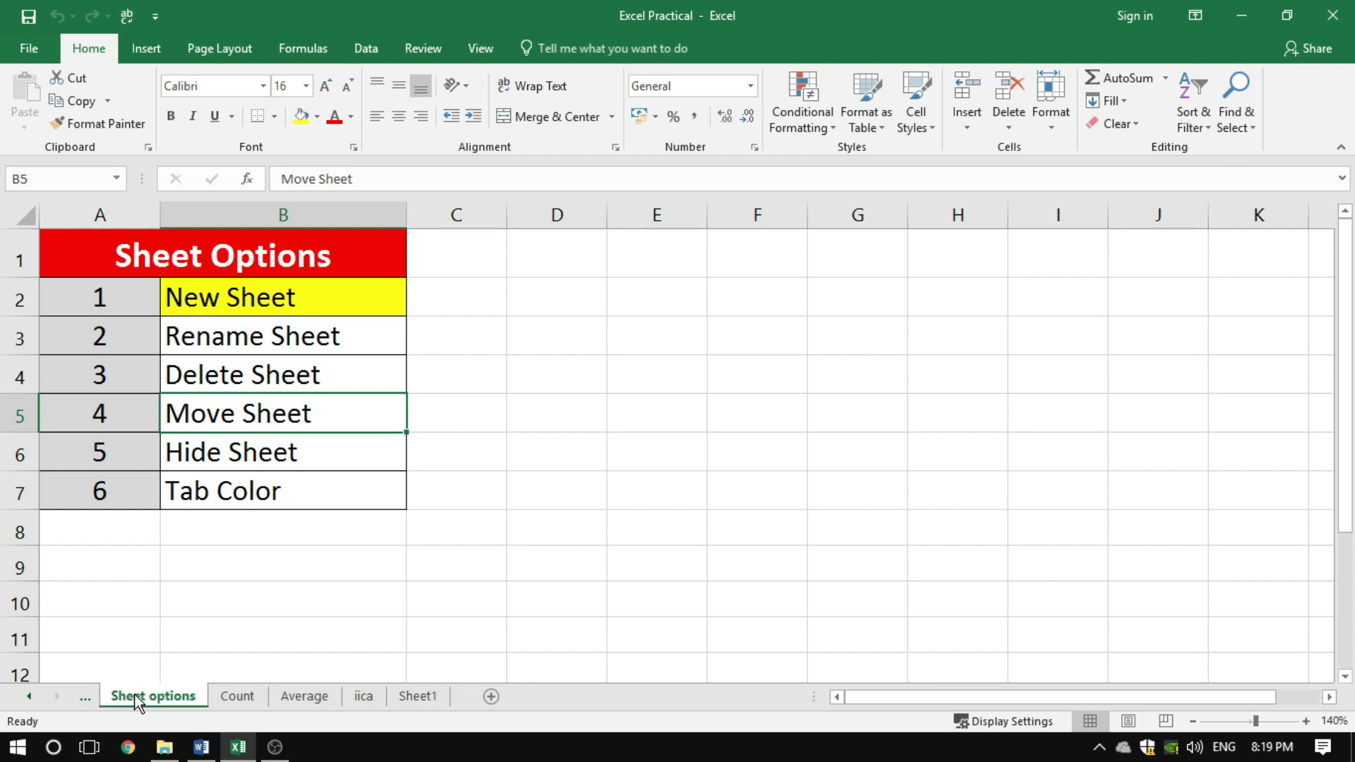
left_click(88, 700)
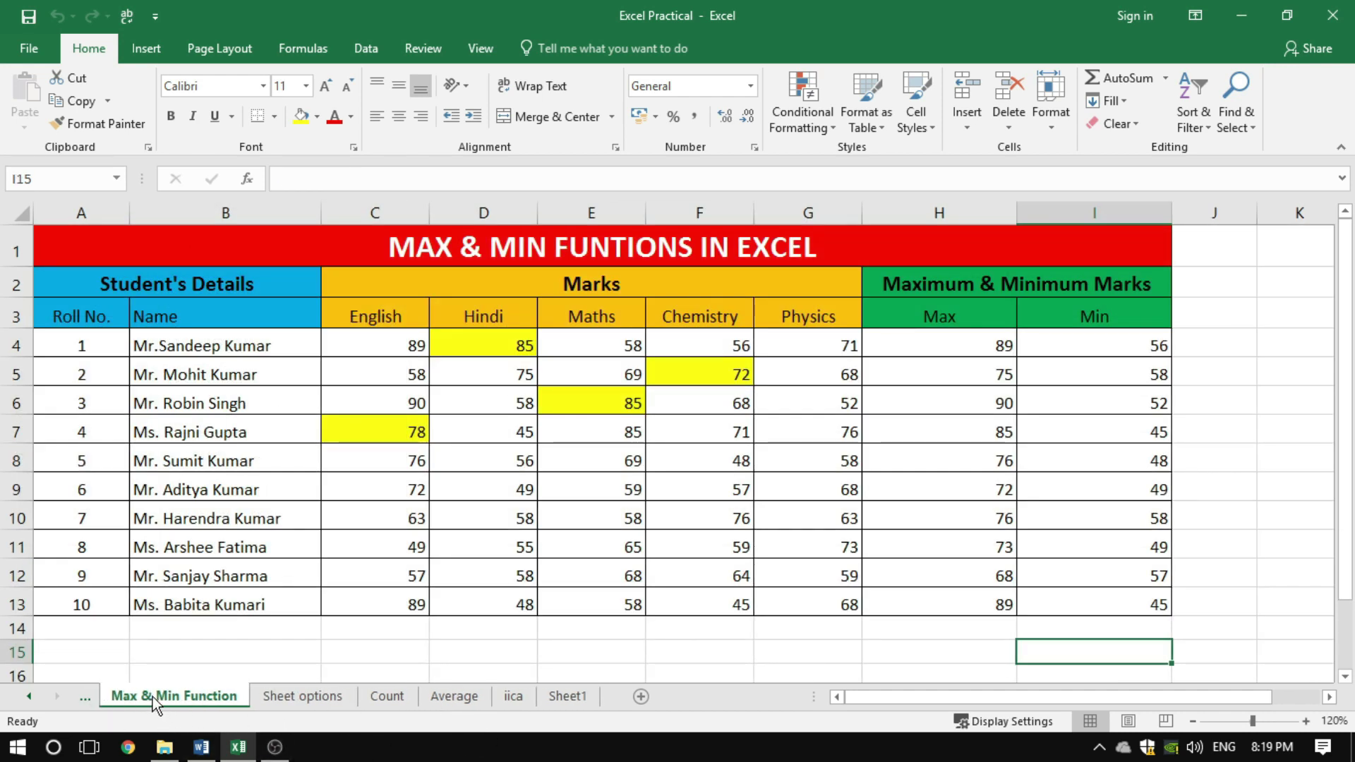
Drag Sheet1 so it sits between Count and Average
left_click(291, 697)
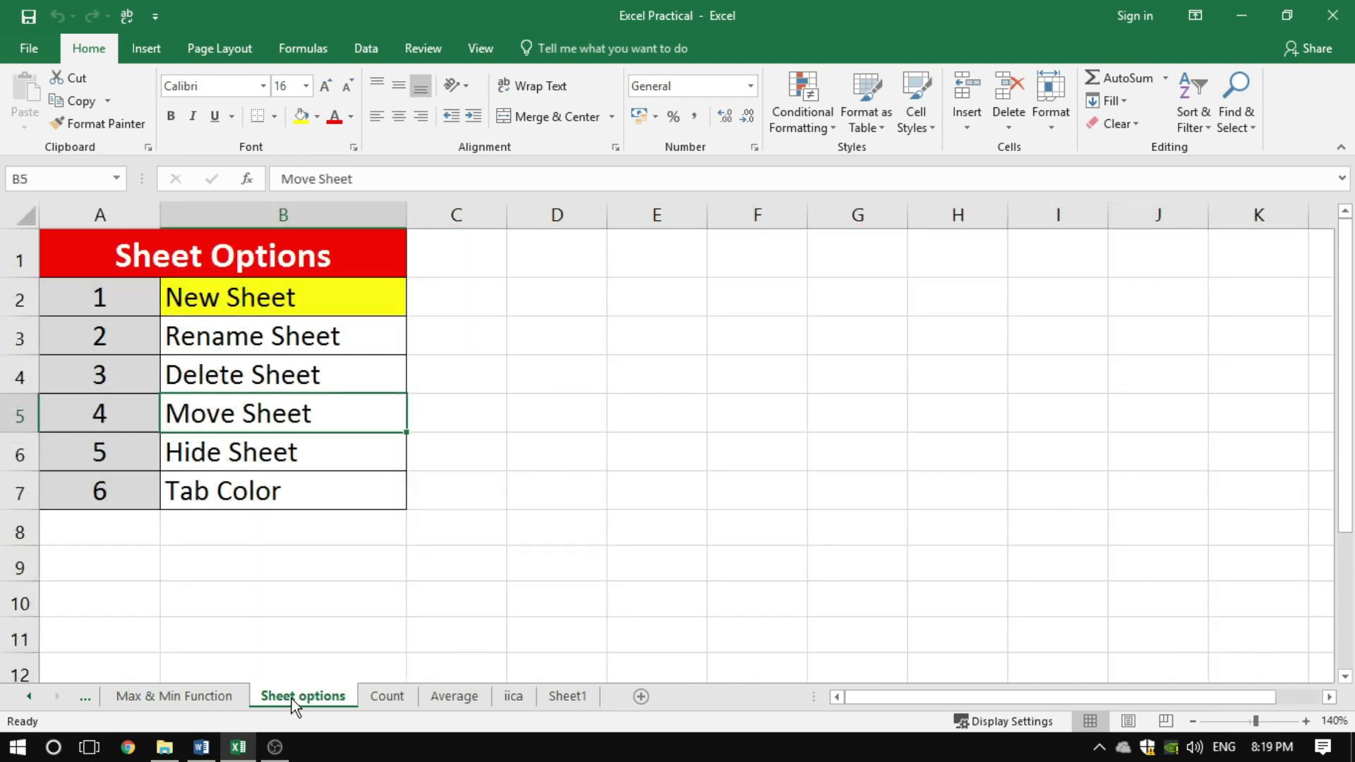
left_click(387, 696)
left_click(570, 700)
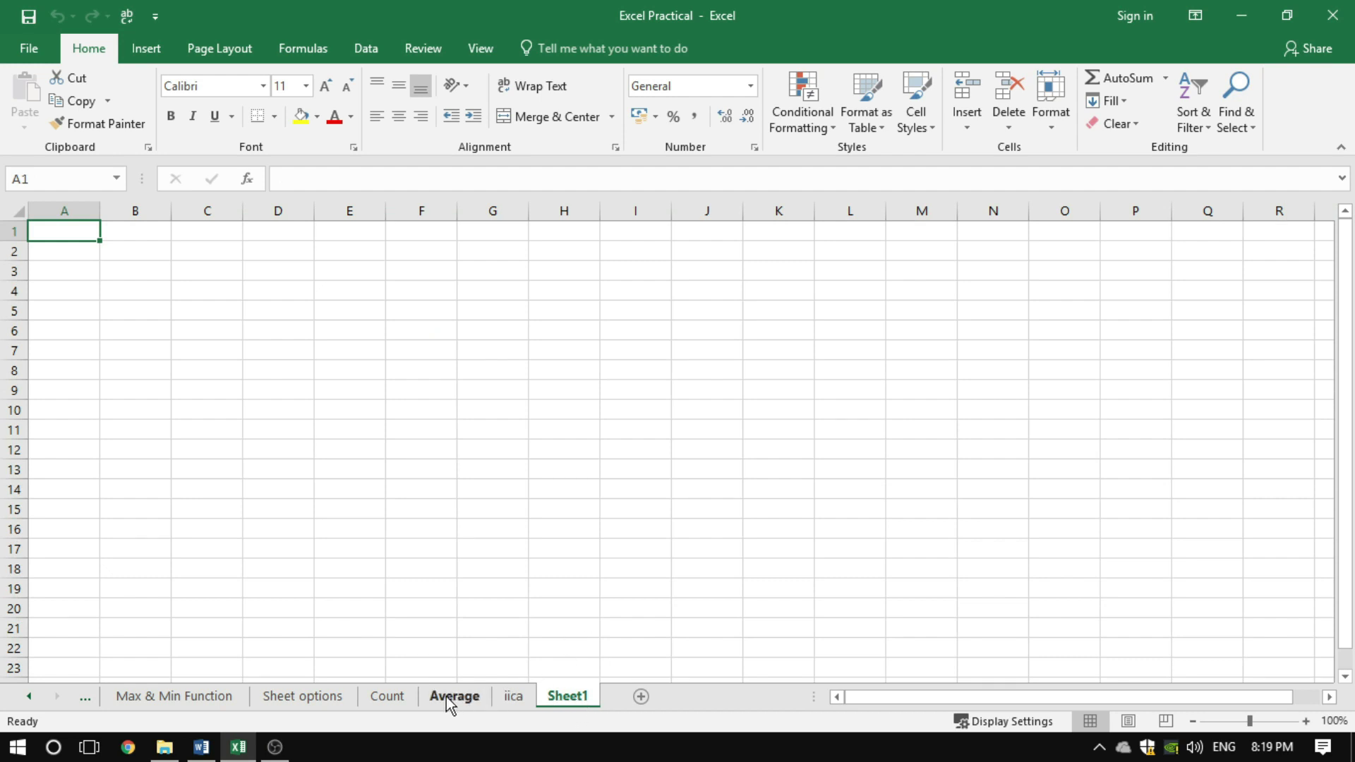
left_click_drag(570, 695, 429, 700)
left_click(522, 702)
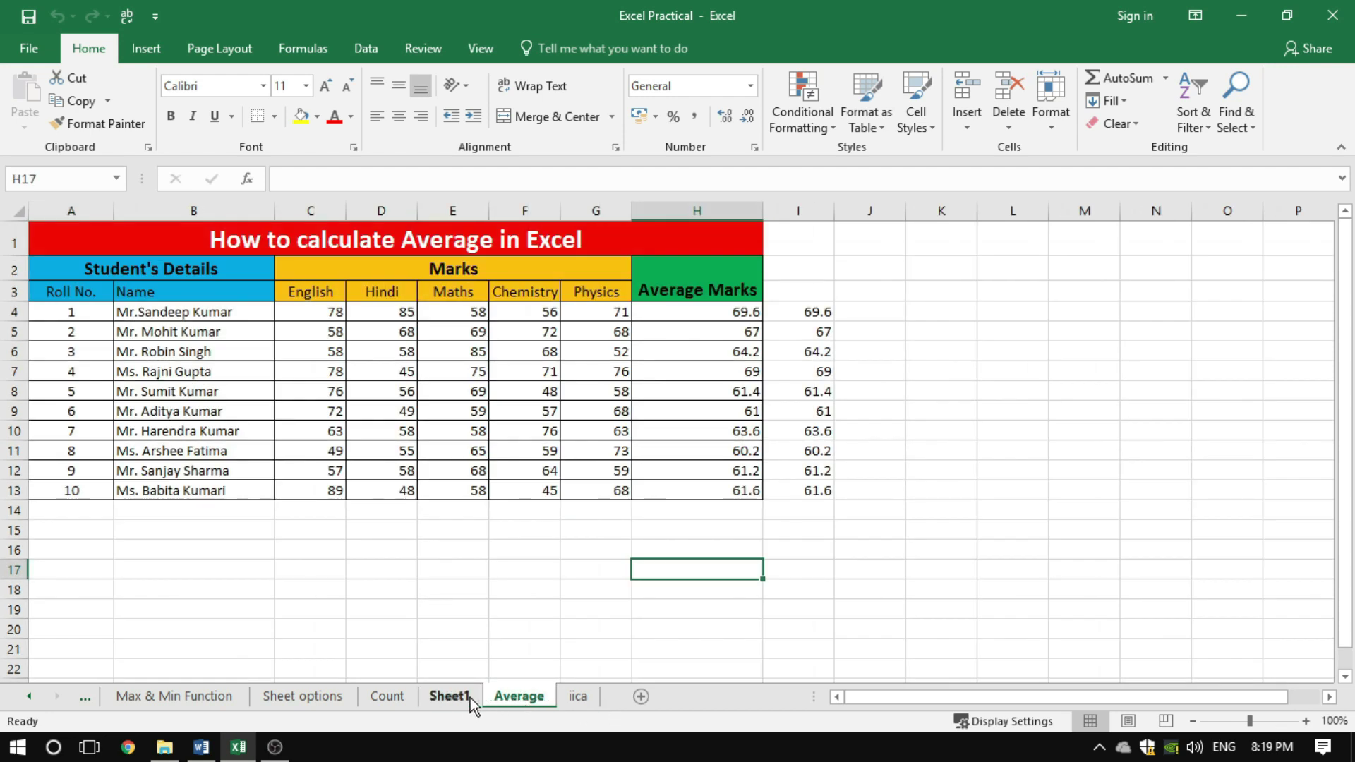
left_click(463, 699)
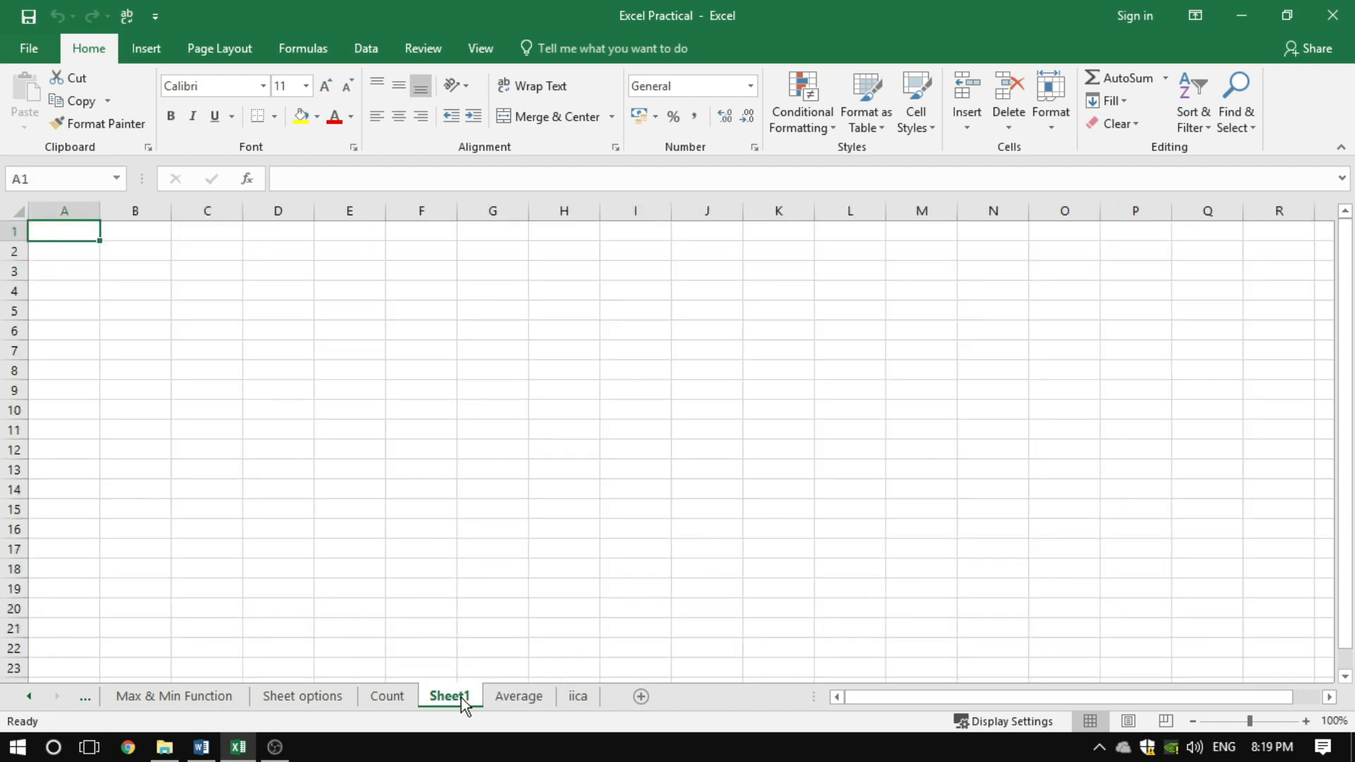
right_click(460, 697)
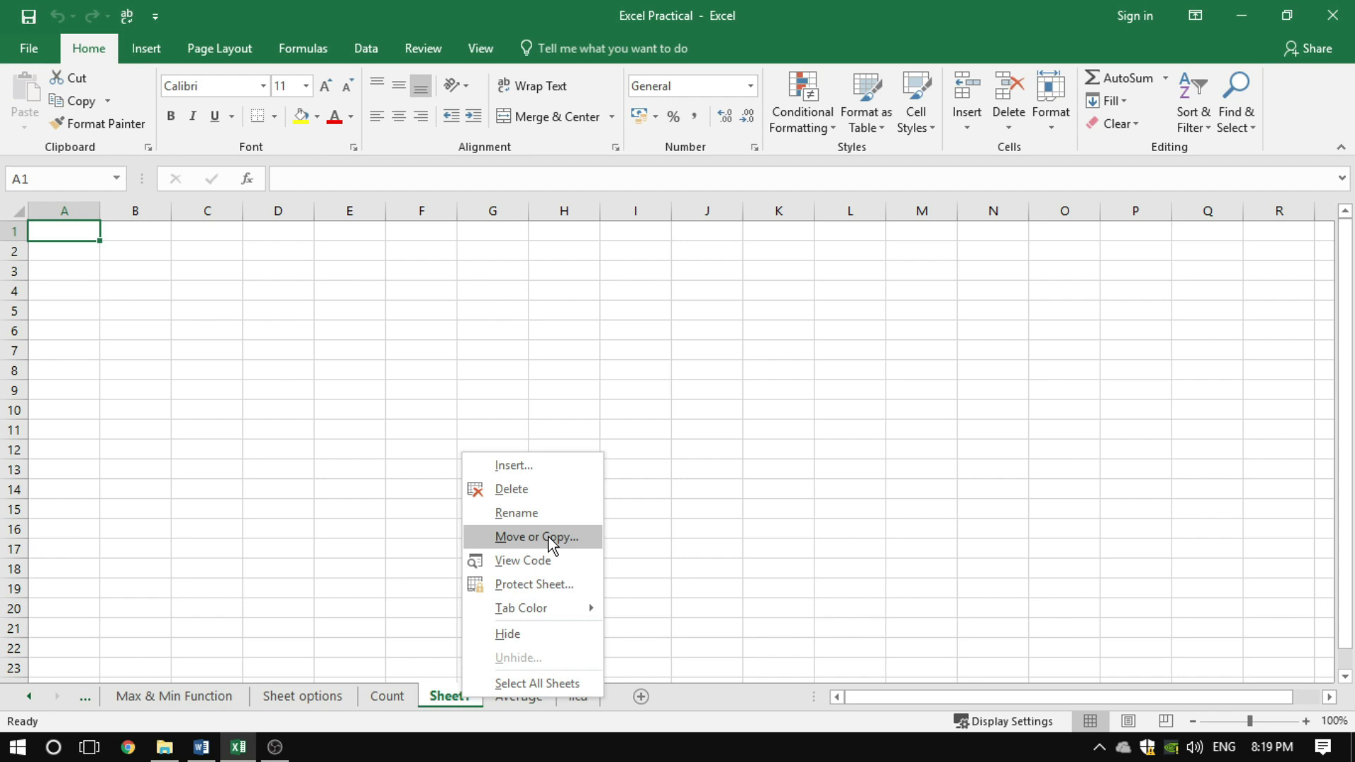
left_click(451, 701)
left_click(394, 696)
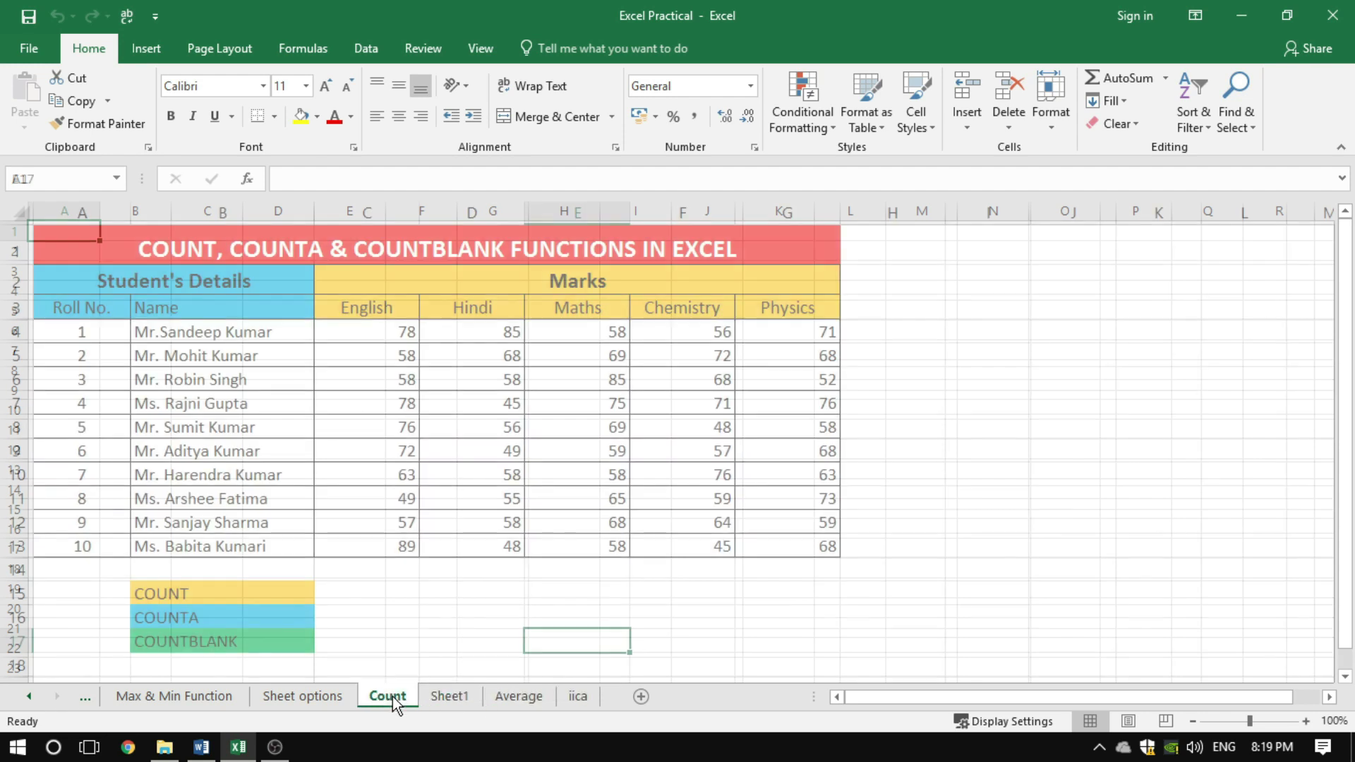
left_click(445, 699)
right_click(446, 698)
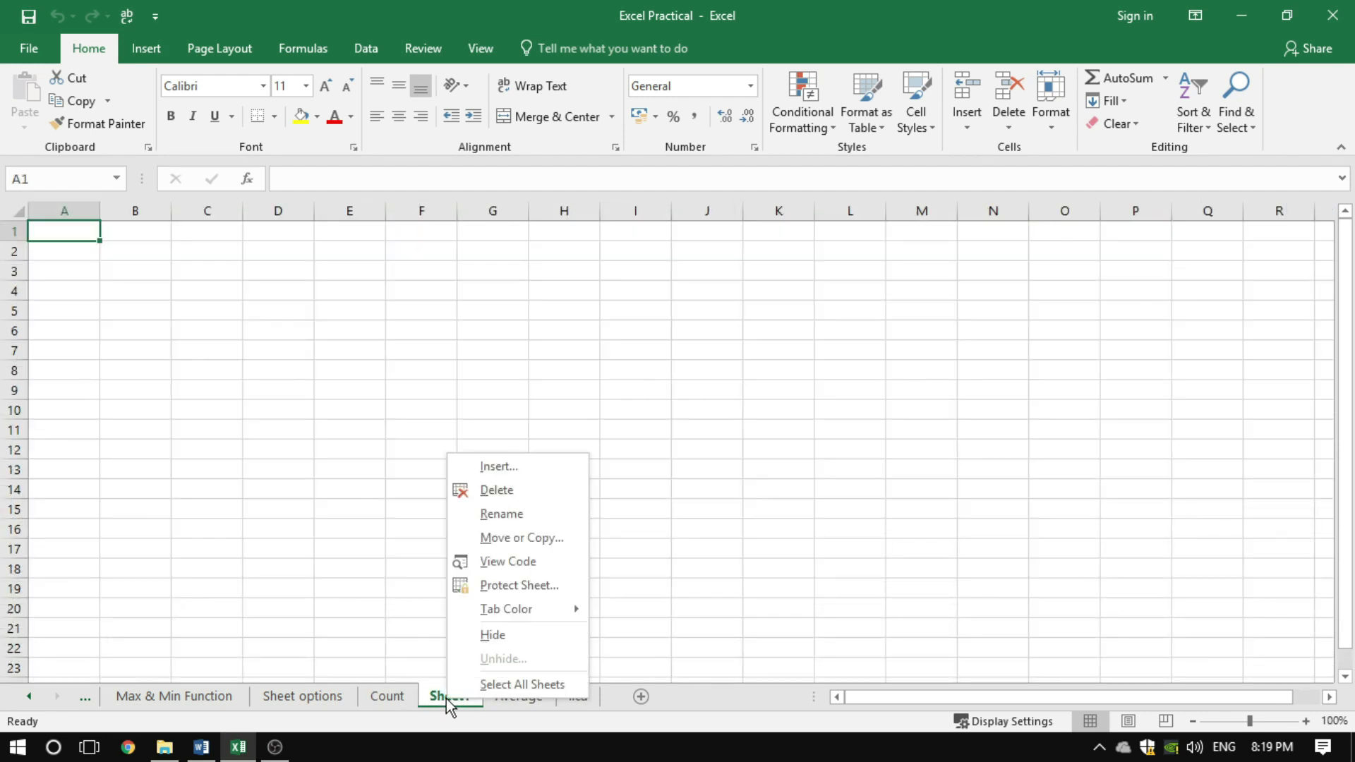
left_click(506, 545)
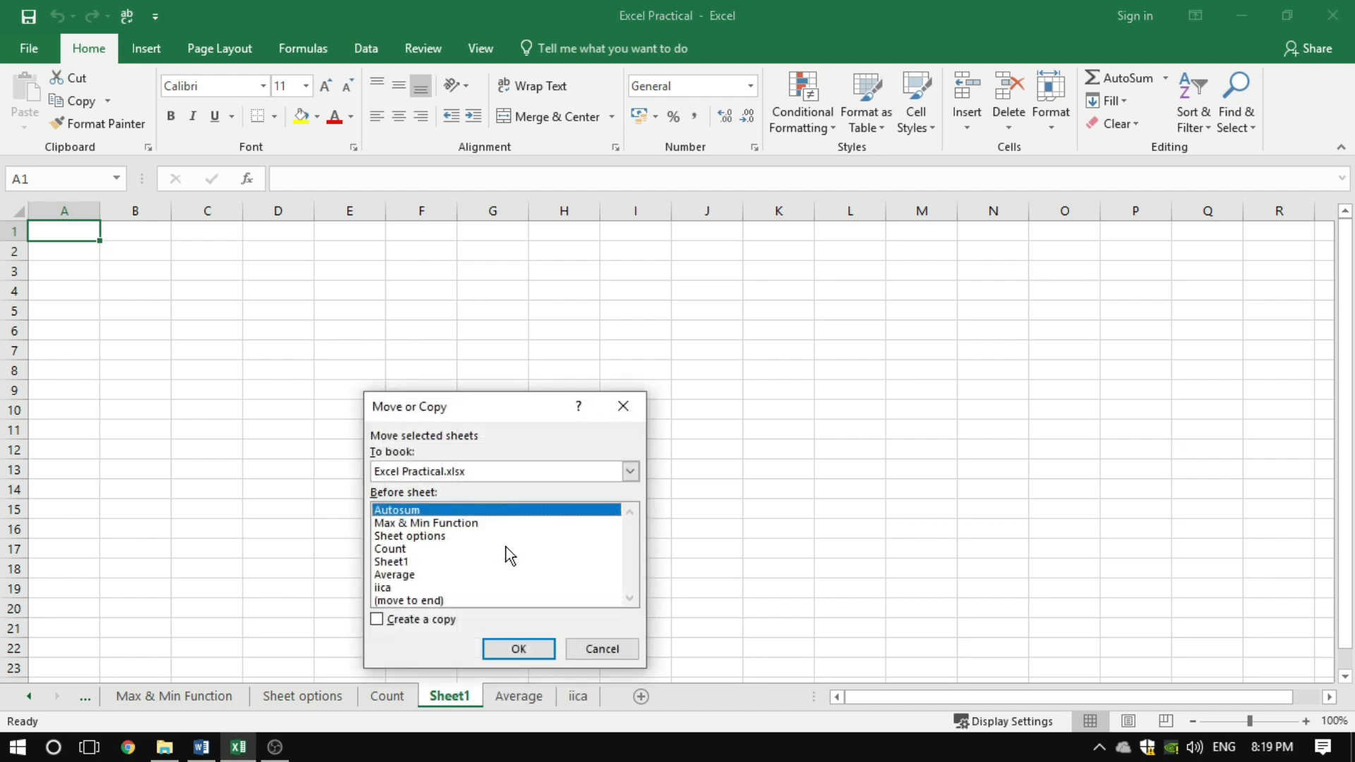
left_click(397, 551)
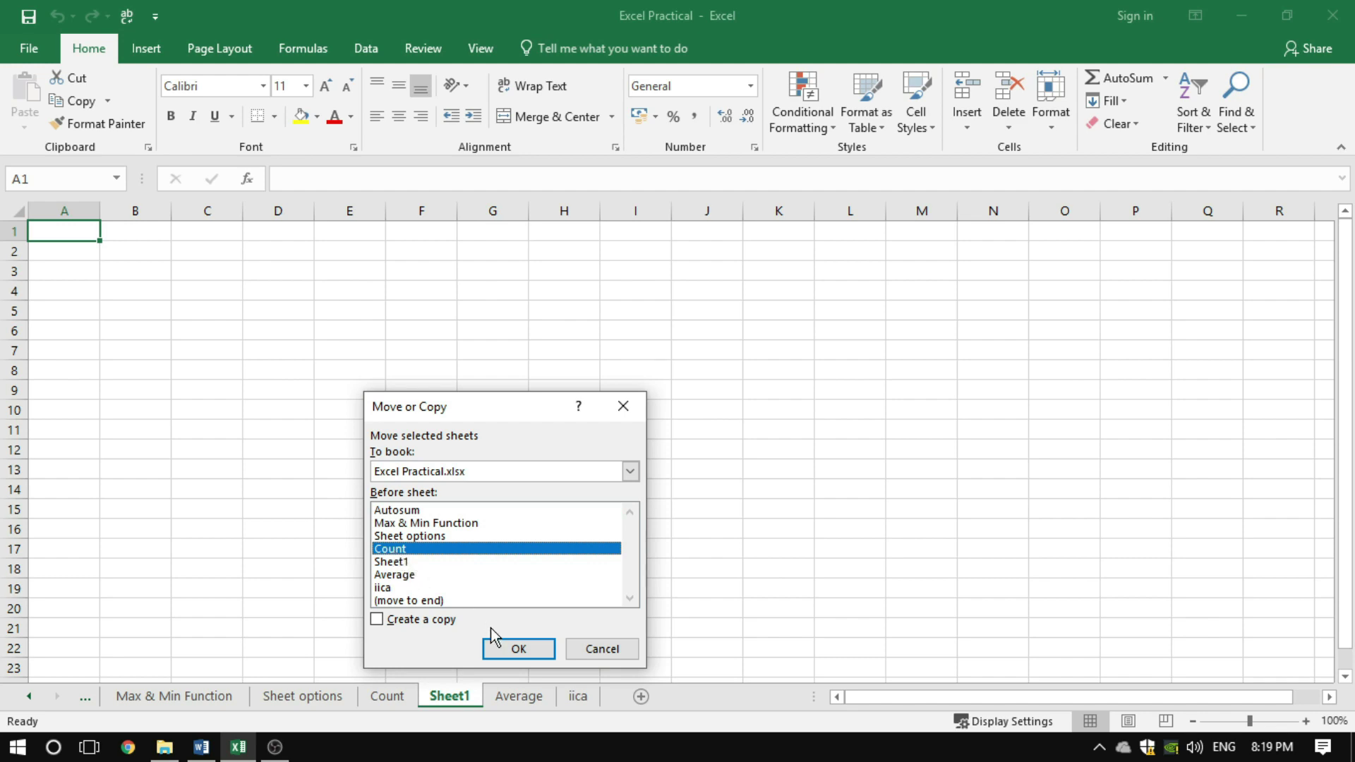
left_click(513, 648)
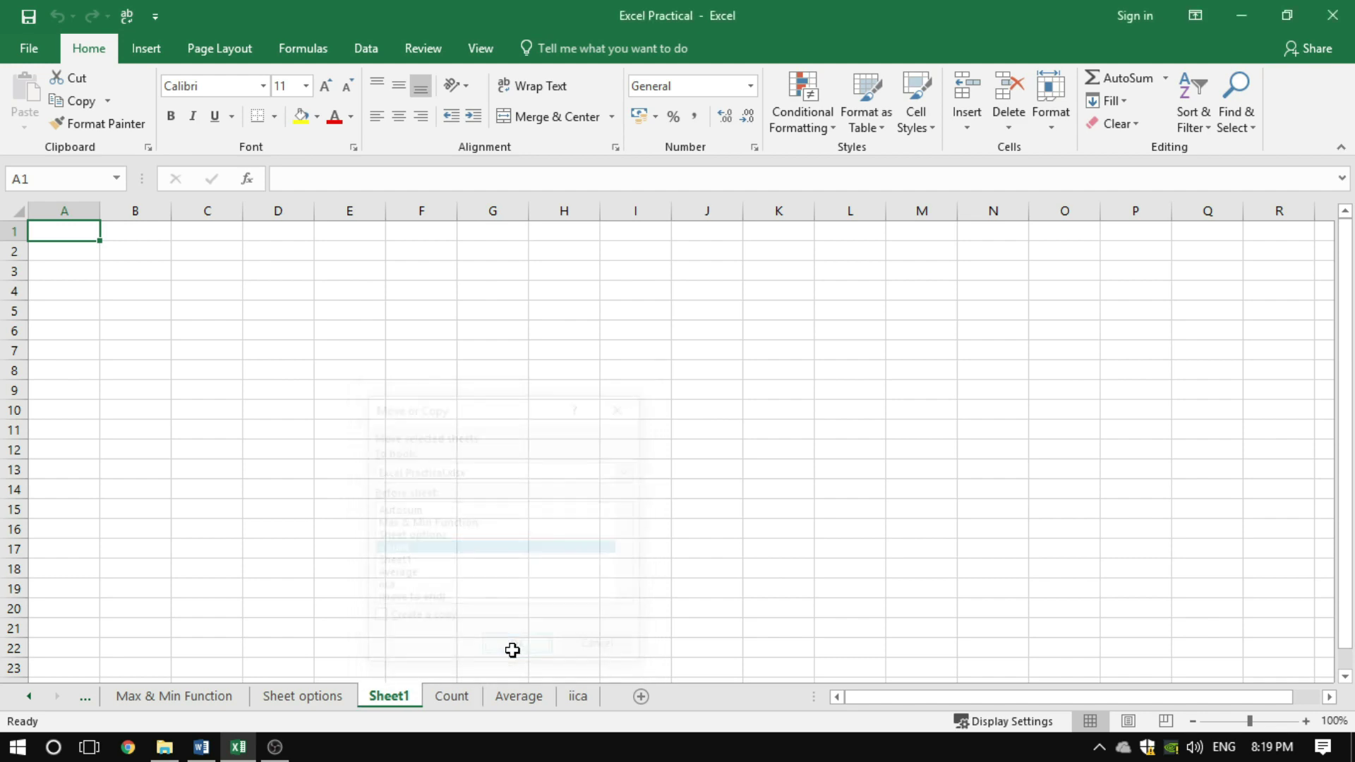
left_click(459, 696)
left_click(382, 696)
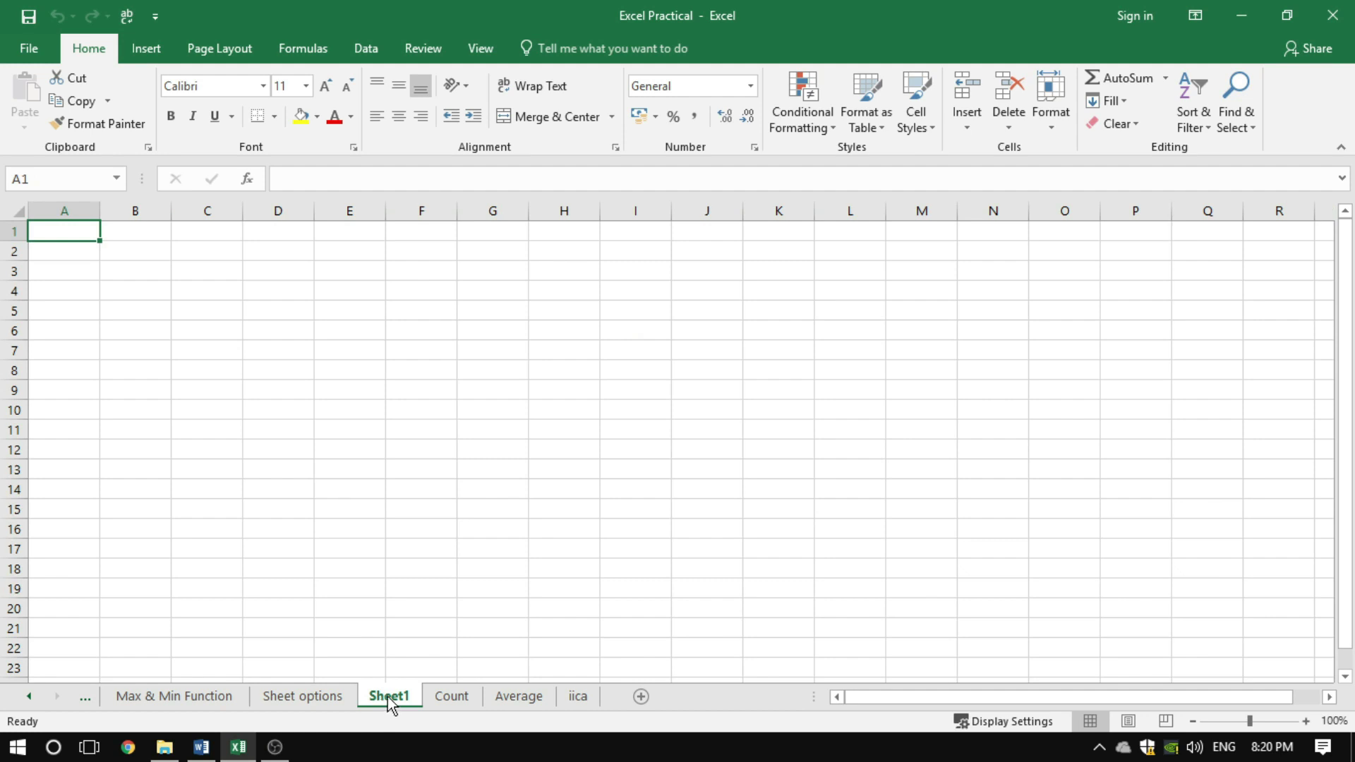
right_click(388, 697)
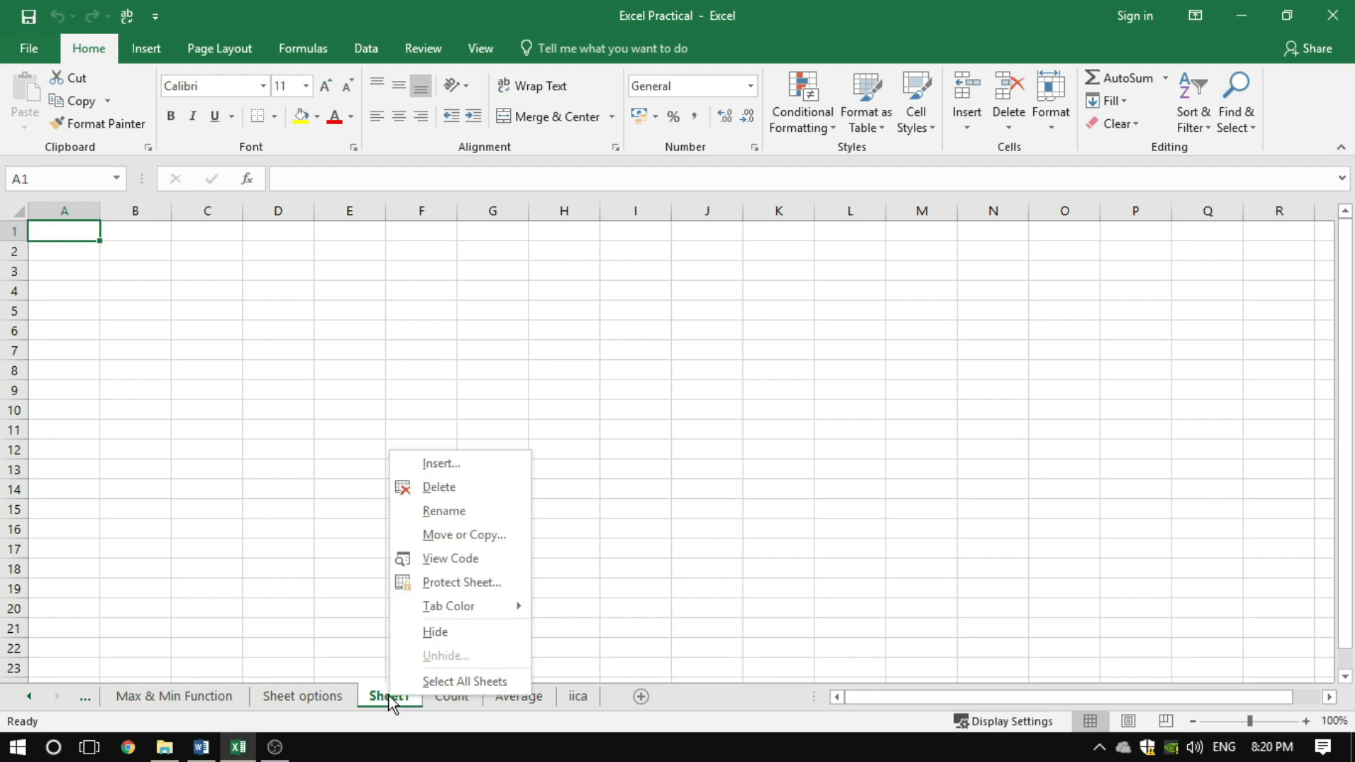
left_click(453, 538)
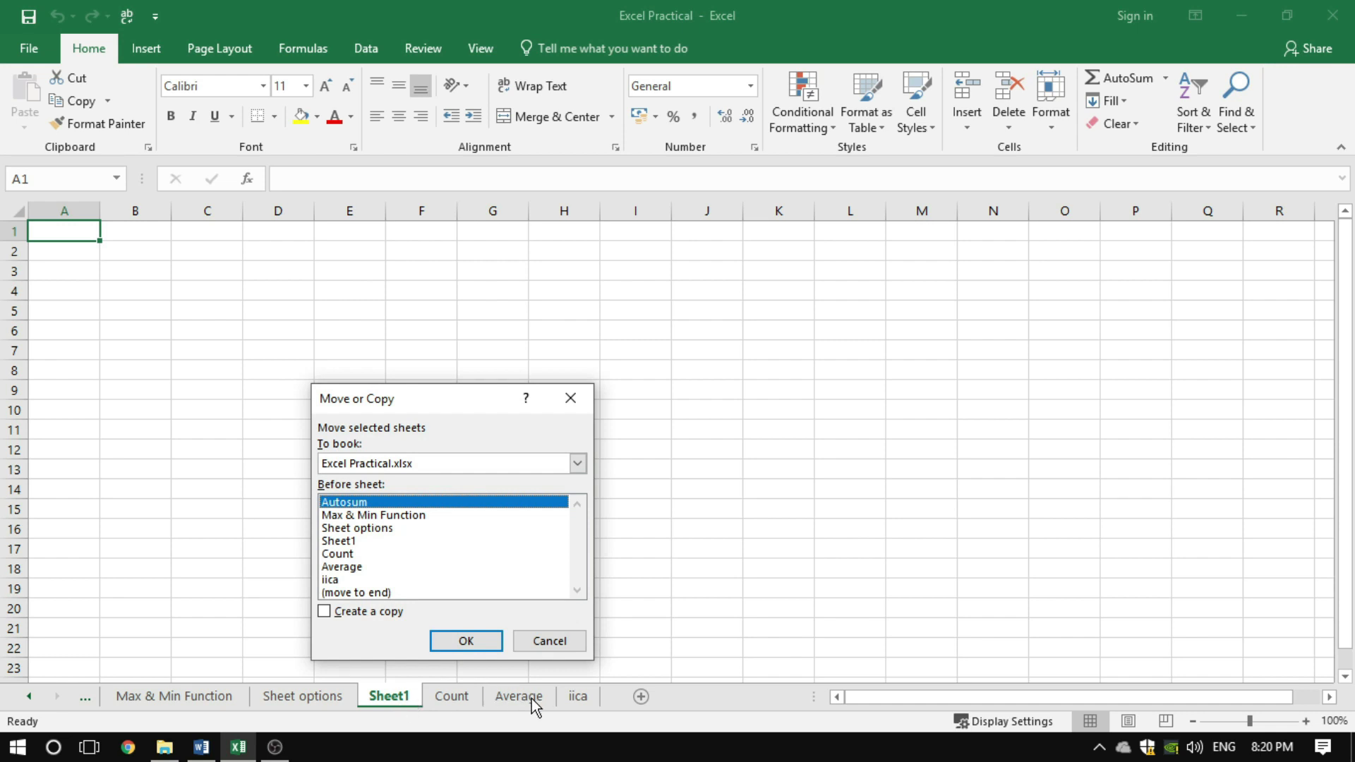
left_click(342, 566)
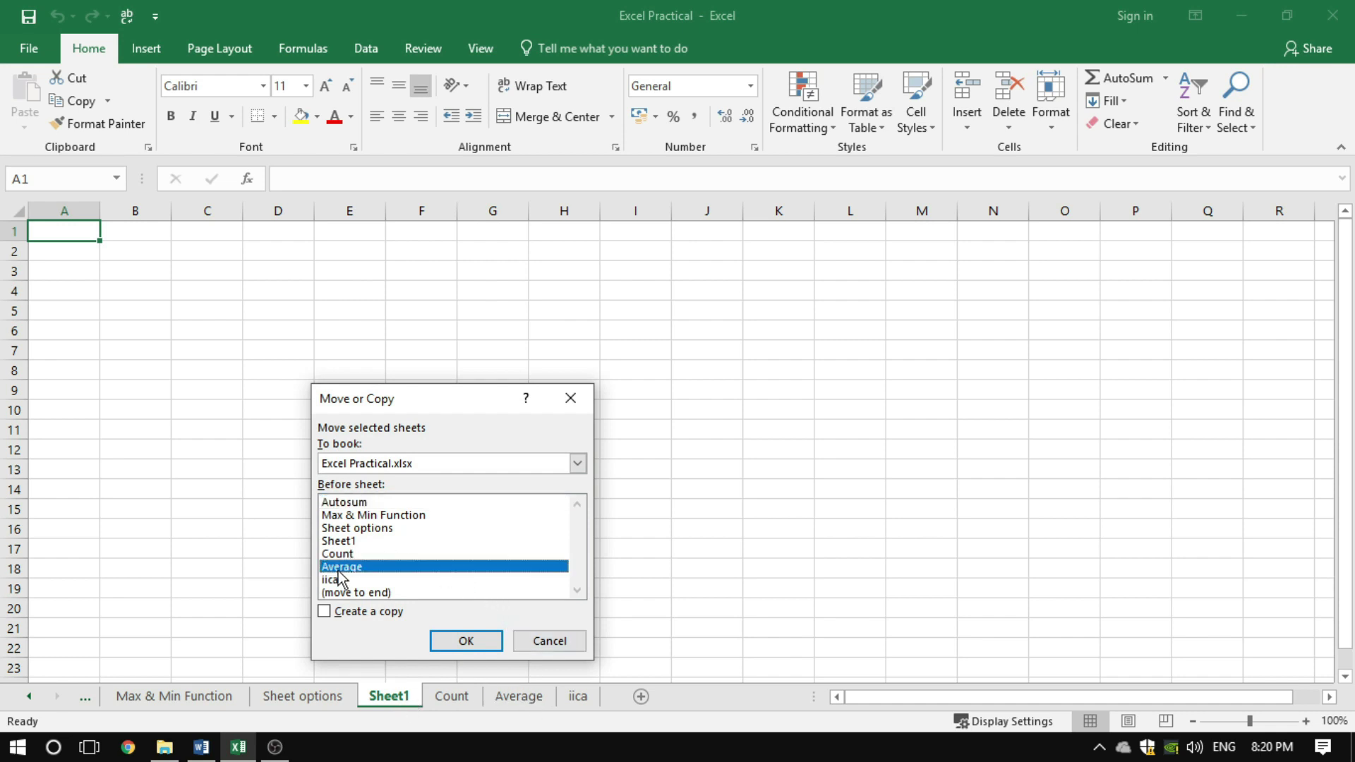
left_click(466, 640)
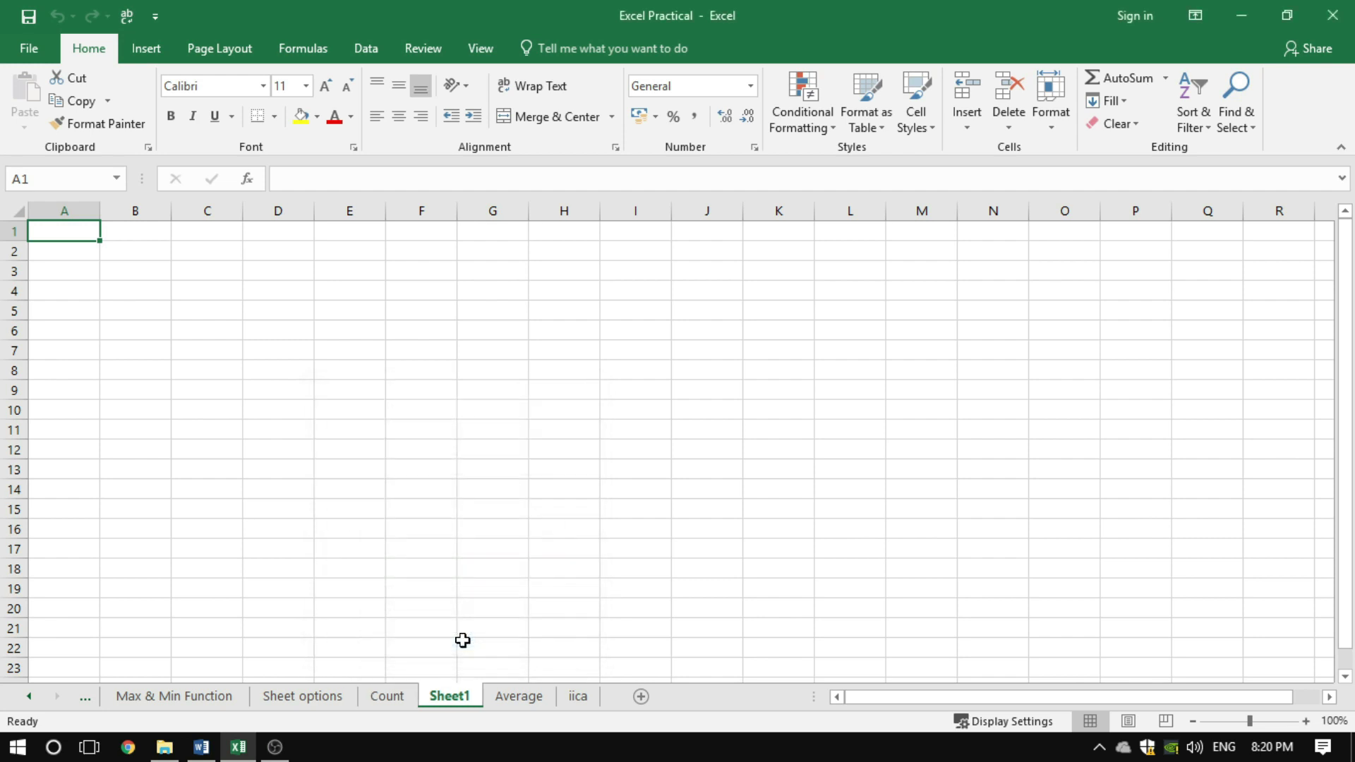
left_click(516, 697)
left_click(460, 697)
Select the Hide Sheet entry in B6 and hide Sheet1
left_click(304, 697)
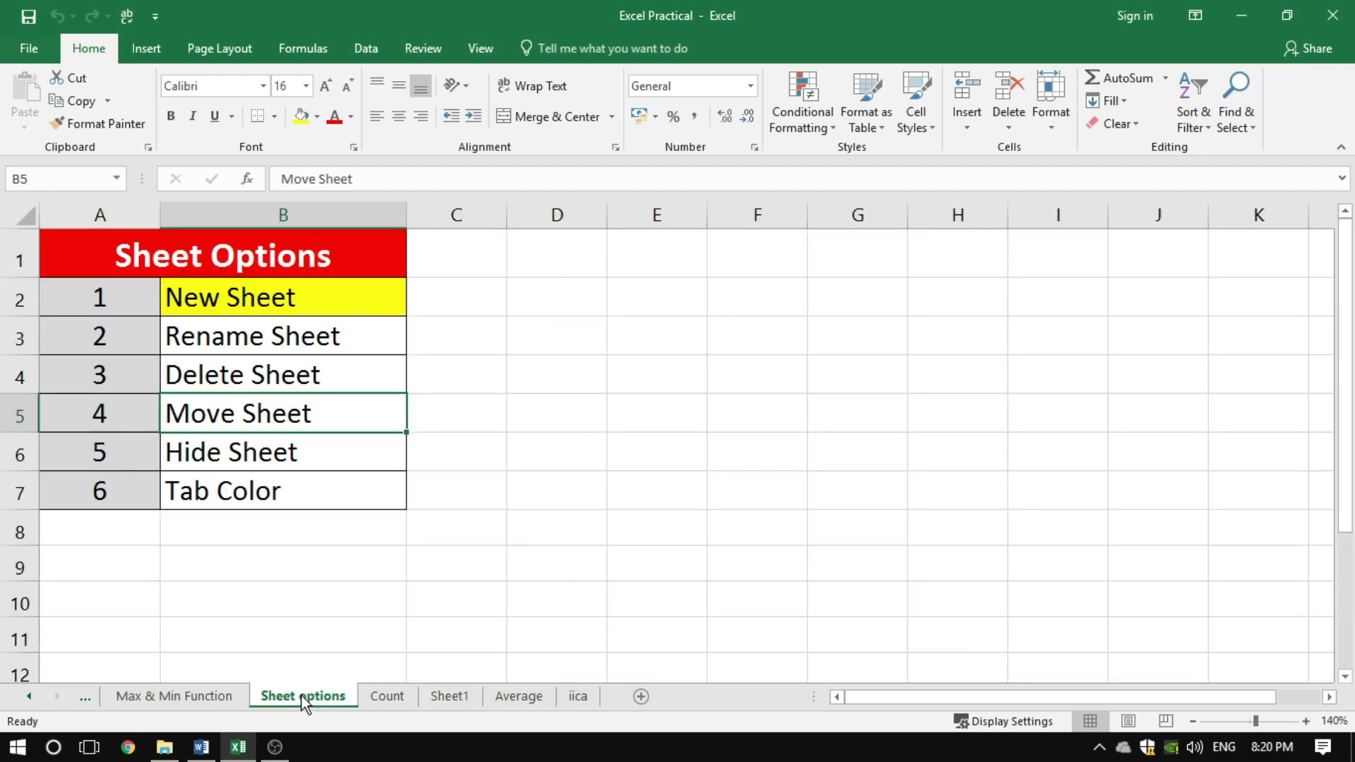
left_click(244, 455)
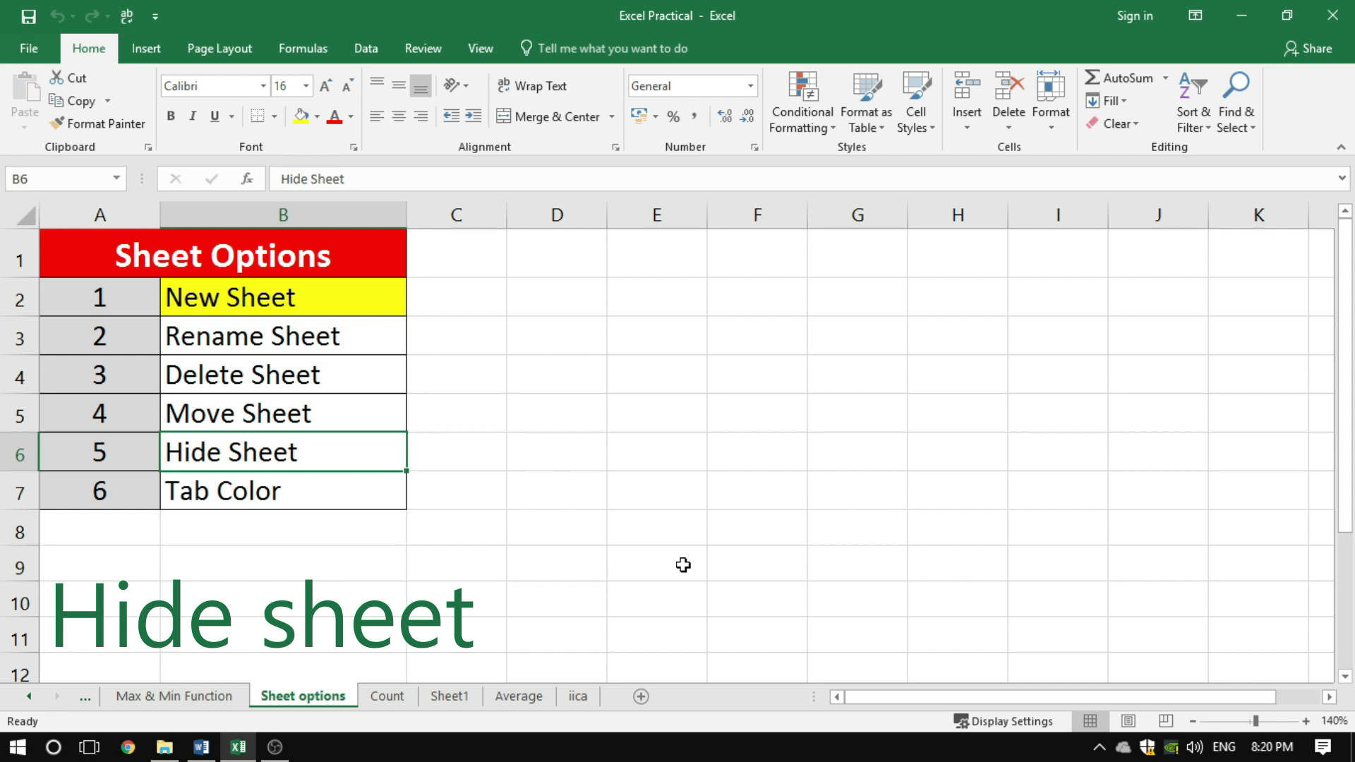
left_click(452, 697)
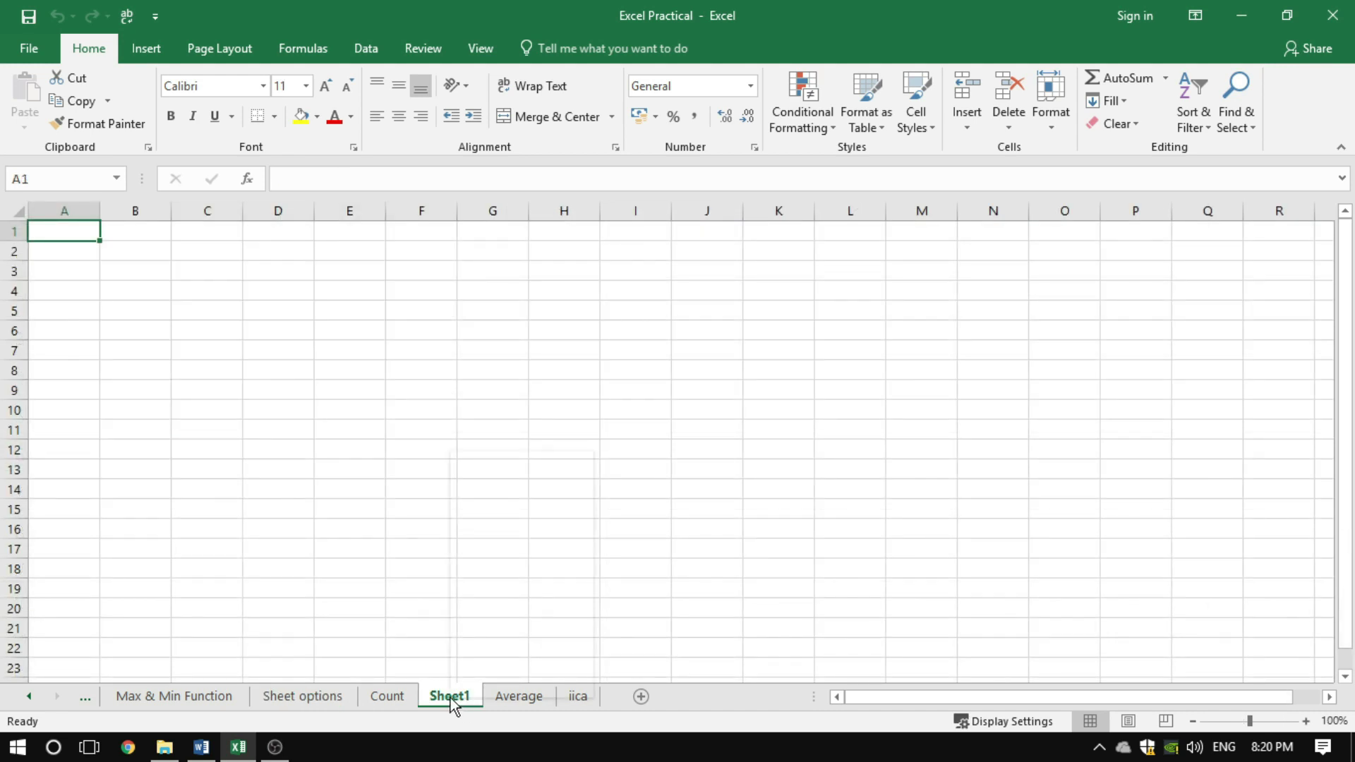
right_click(452, 697)
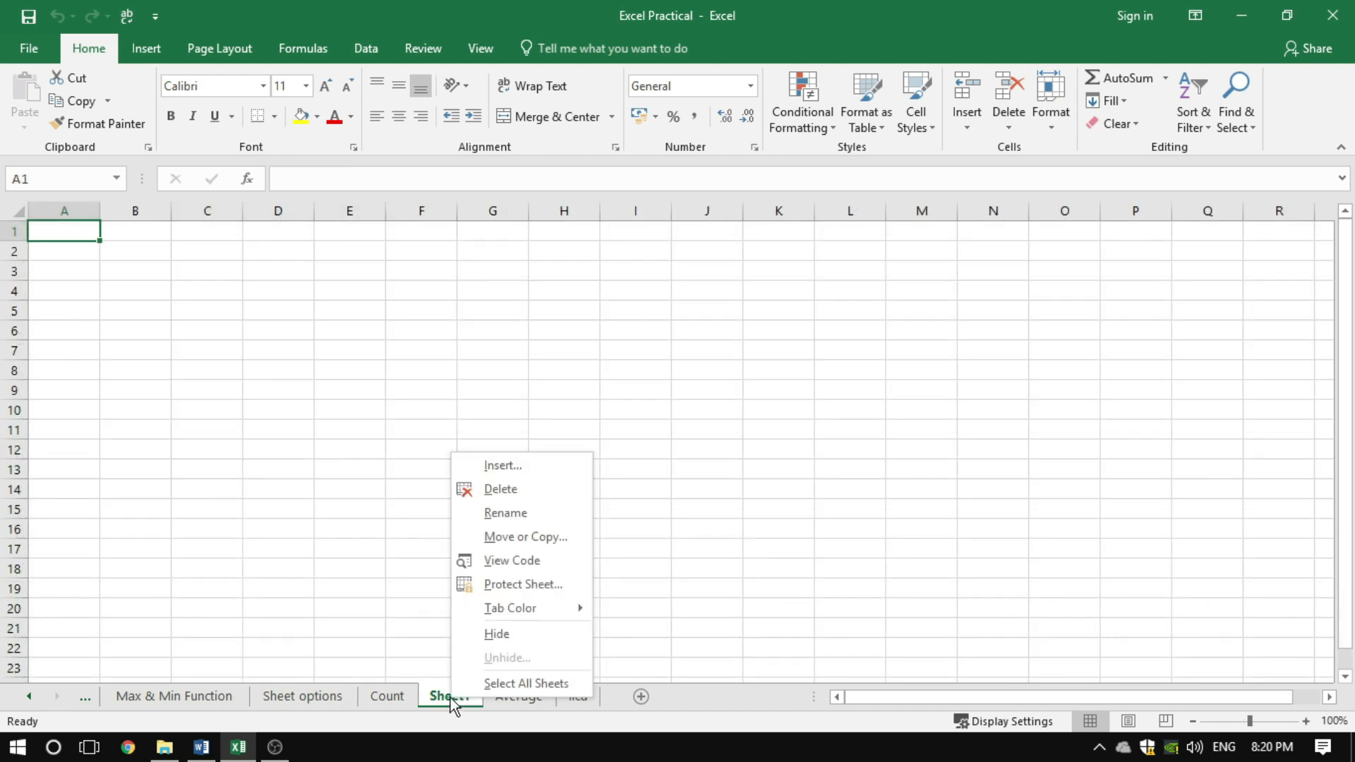
left_click(516, 635)
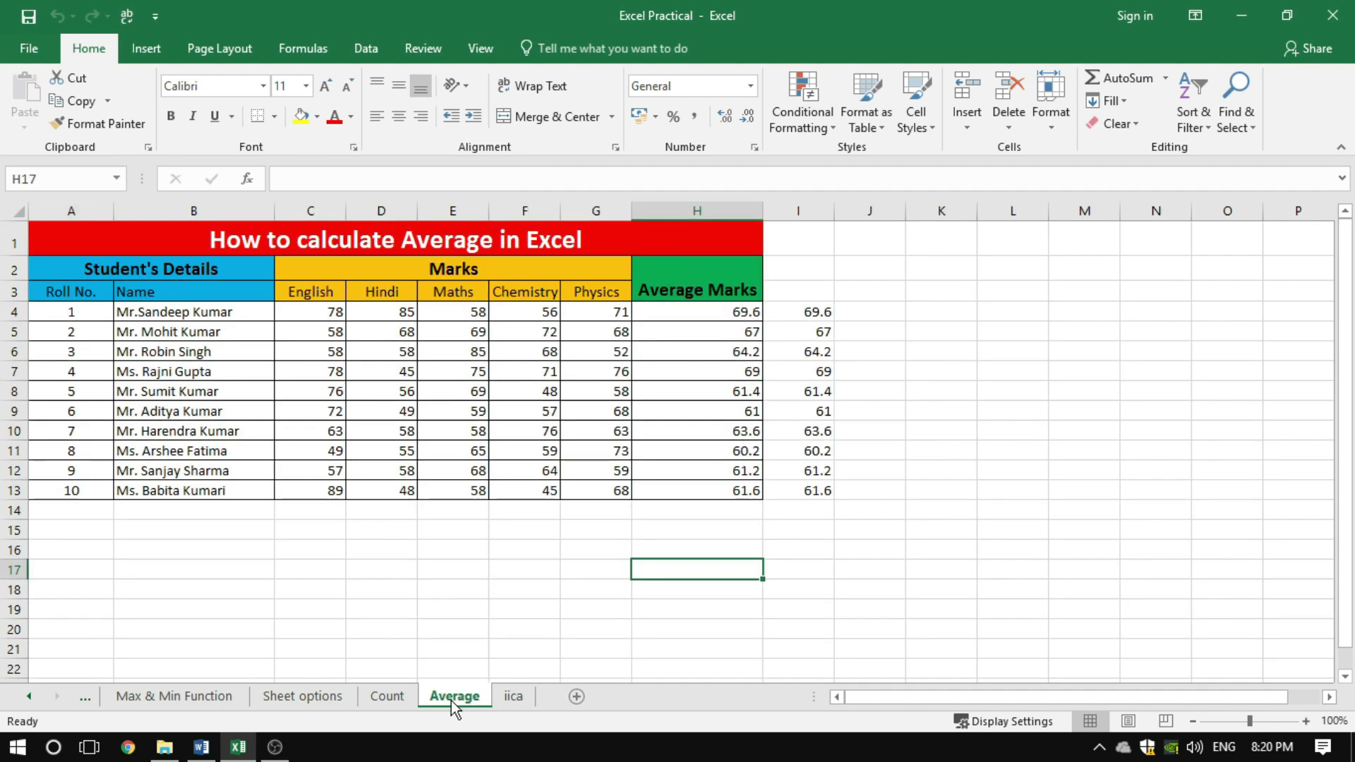
Hide the iica sheet, leaving the Count sheet showing
left_click(513, 697)
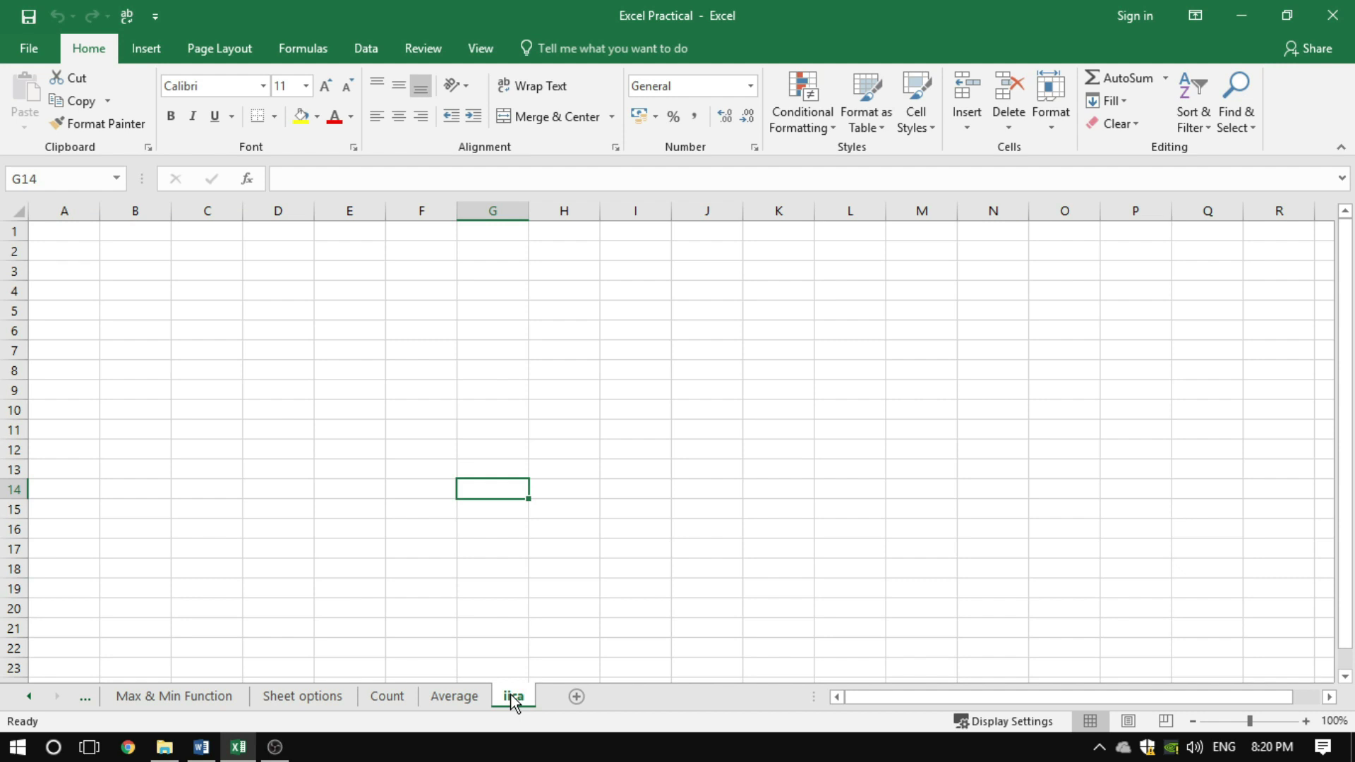
right_click(513, 697)
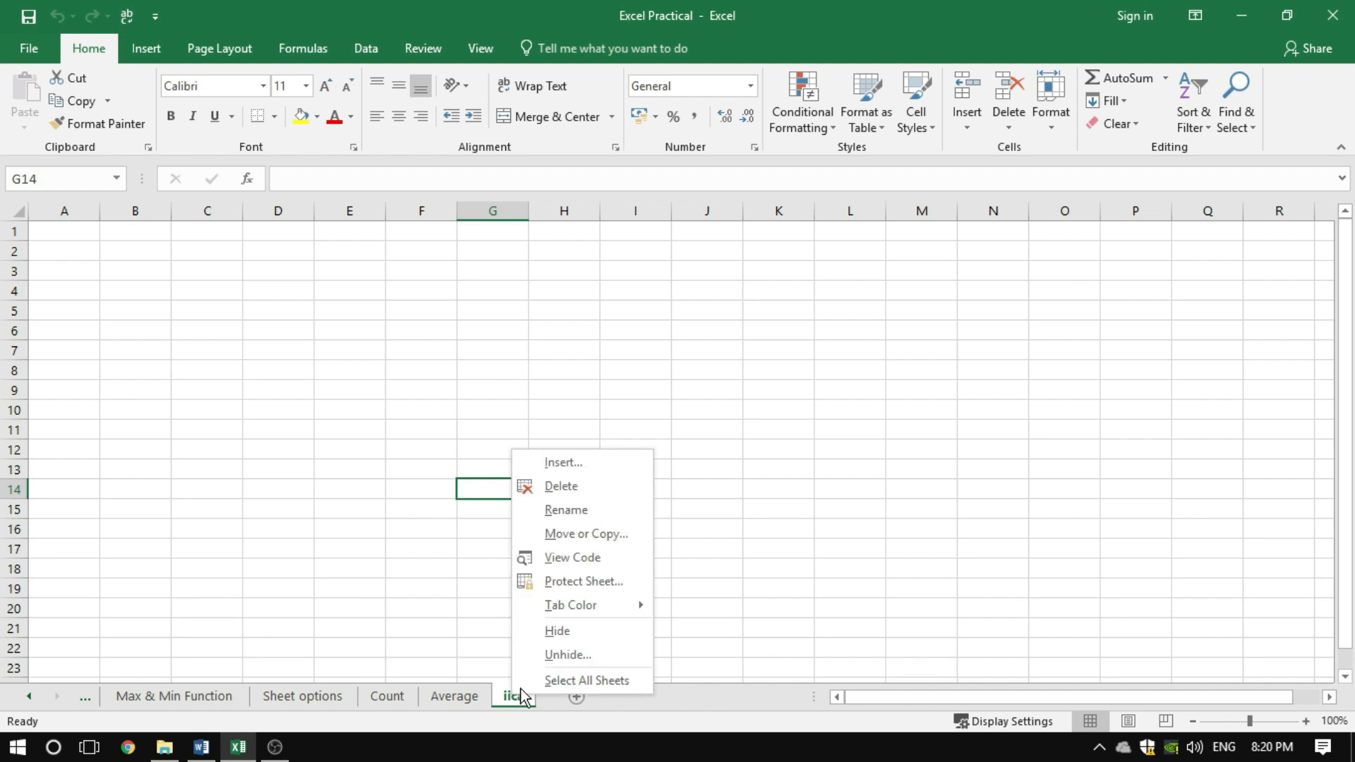
left_click(570, 632)
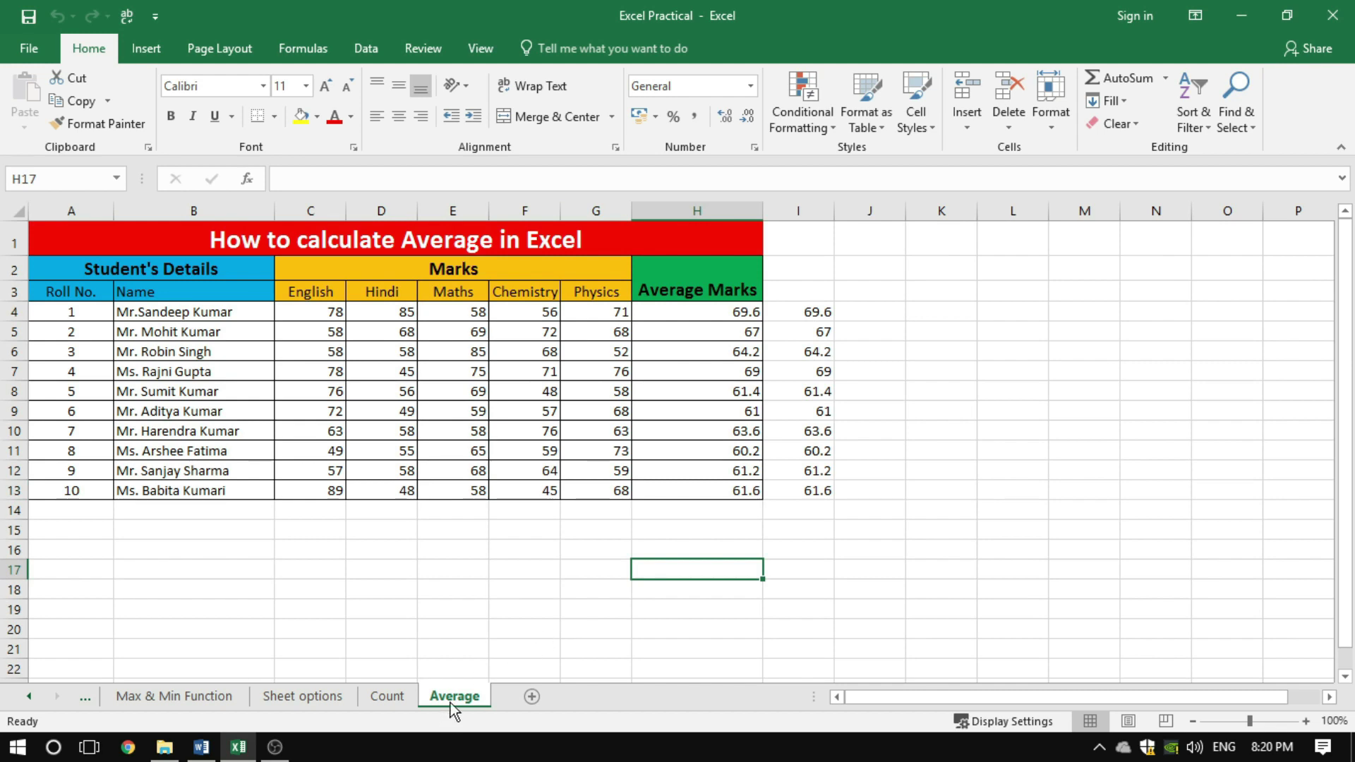
left_click(396, 697)
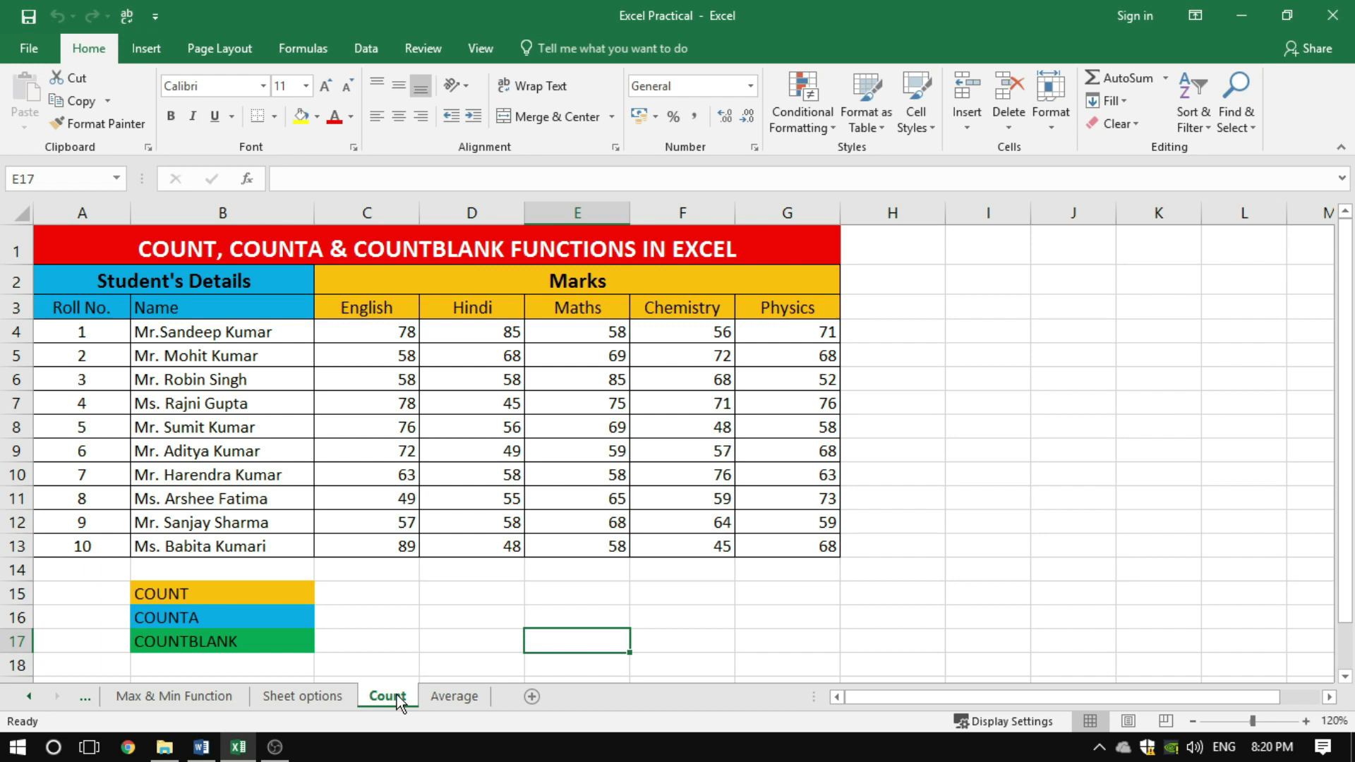
Unhide the iica sheet from the Unhide list
right_click(399, 702)
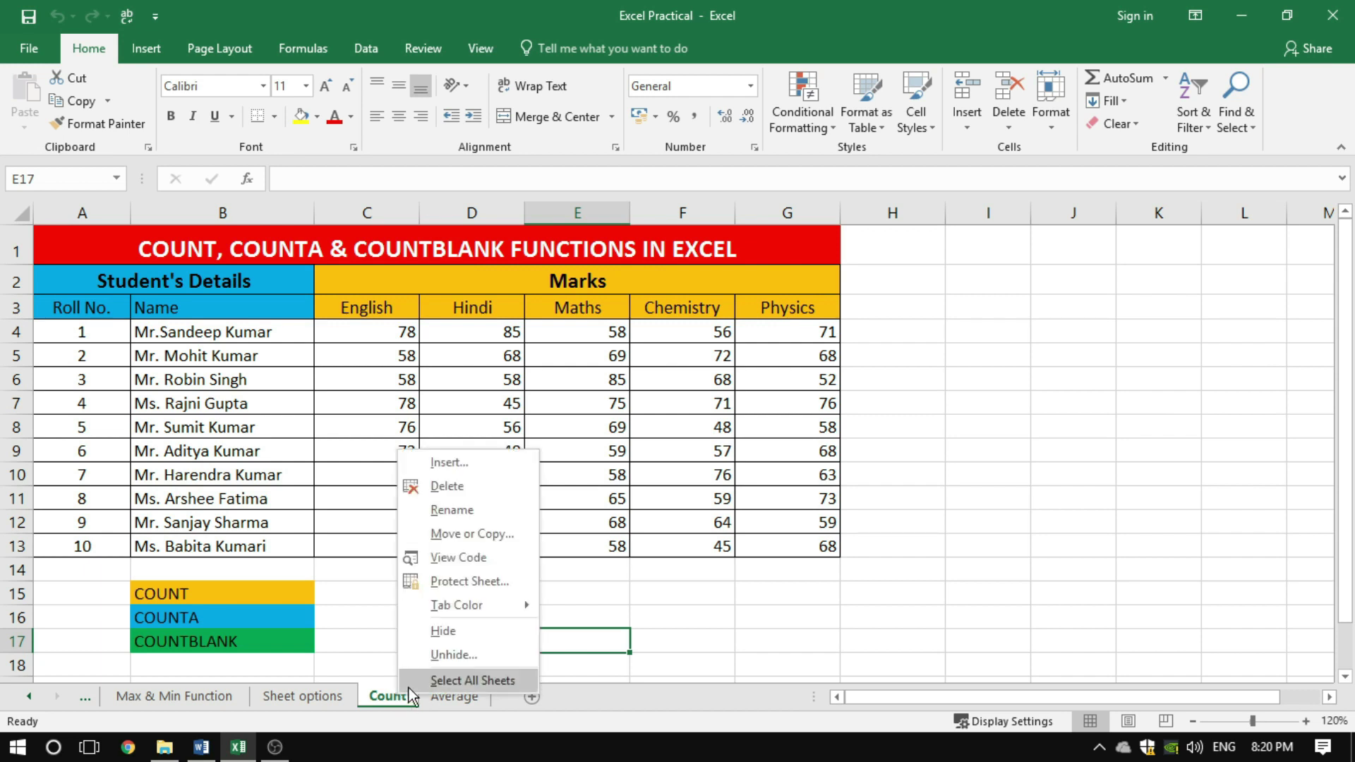
left_click(452, 655)
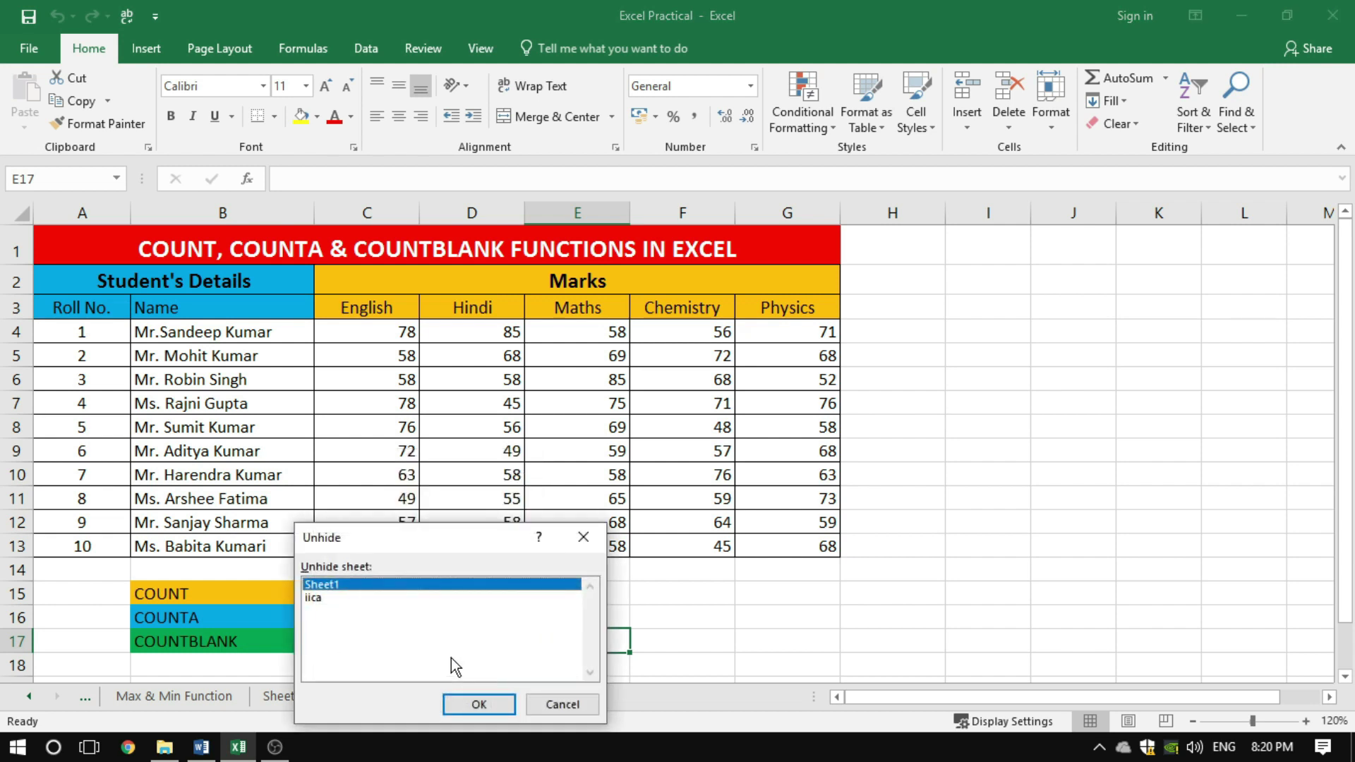
left_click_drag(419, 554, 601, 338)
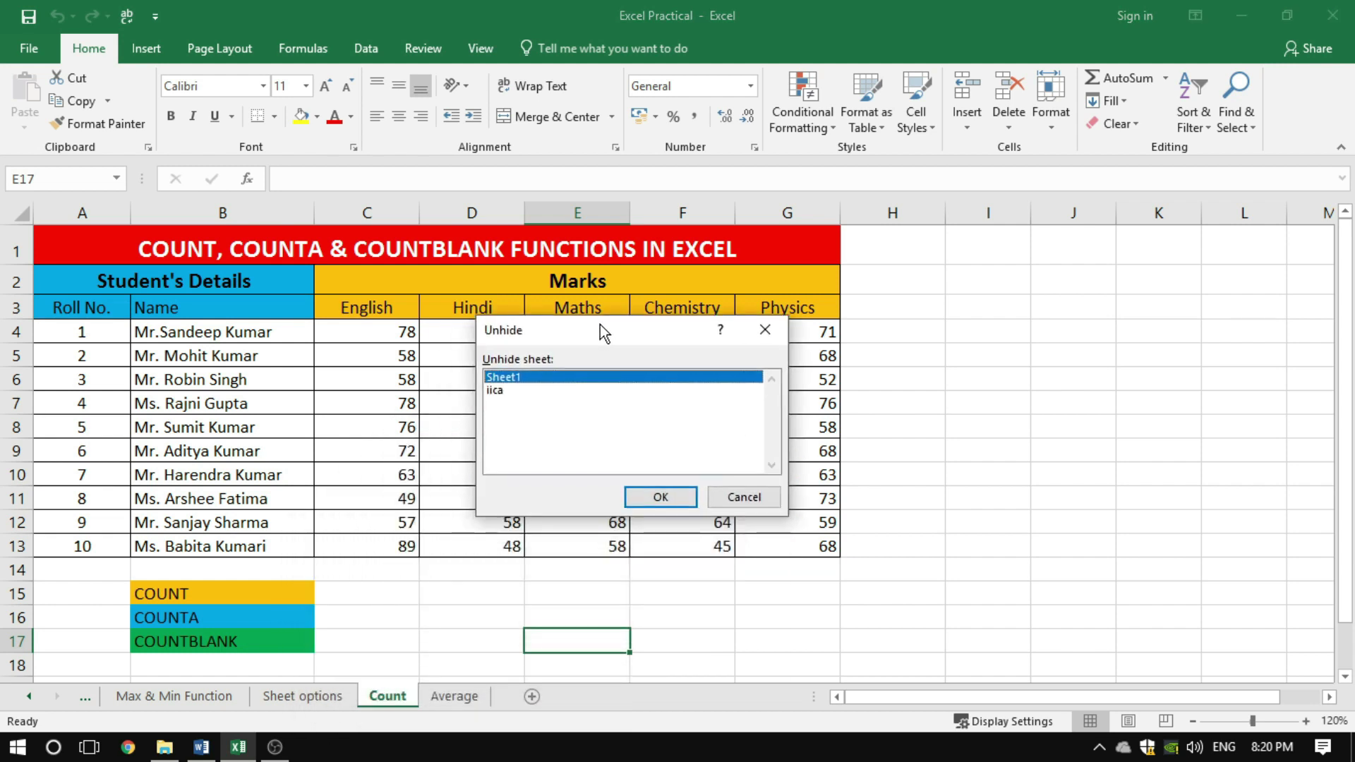
left_click(498, 391)
left_click(518, 373)
left_click(509, 392)
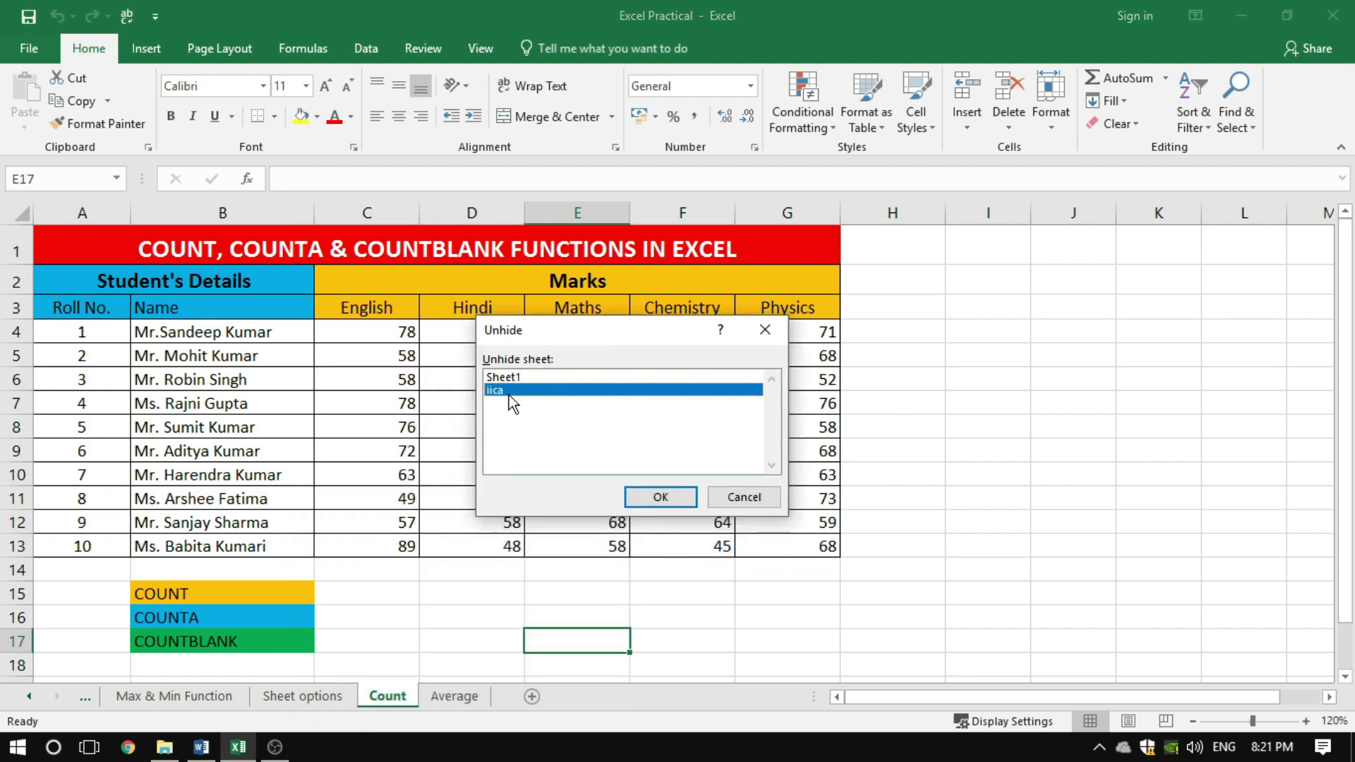
left_click(511, 379)
left_click(507, 391)
left_click(506, 378)
left_click(502, 391)
left_click(659, 496)
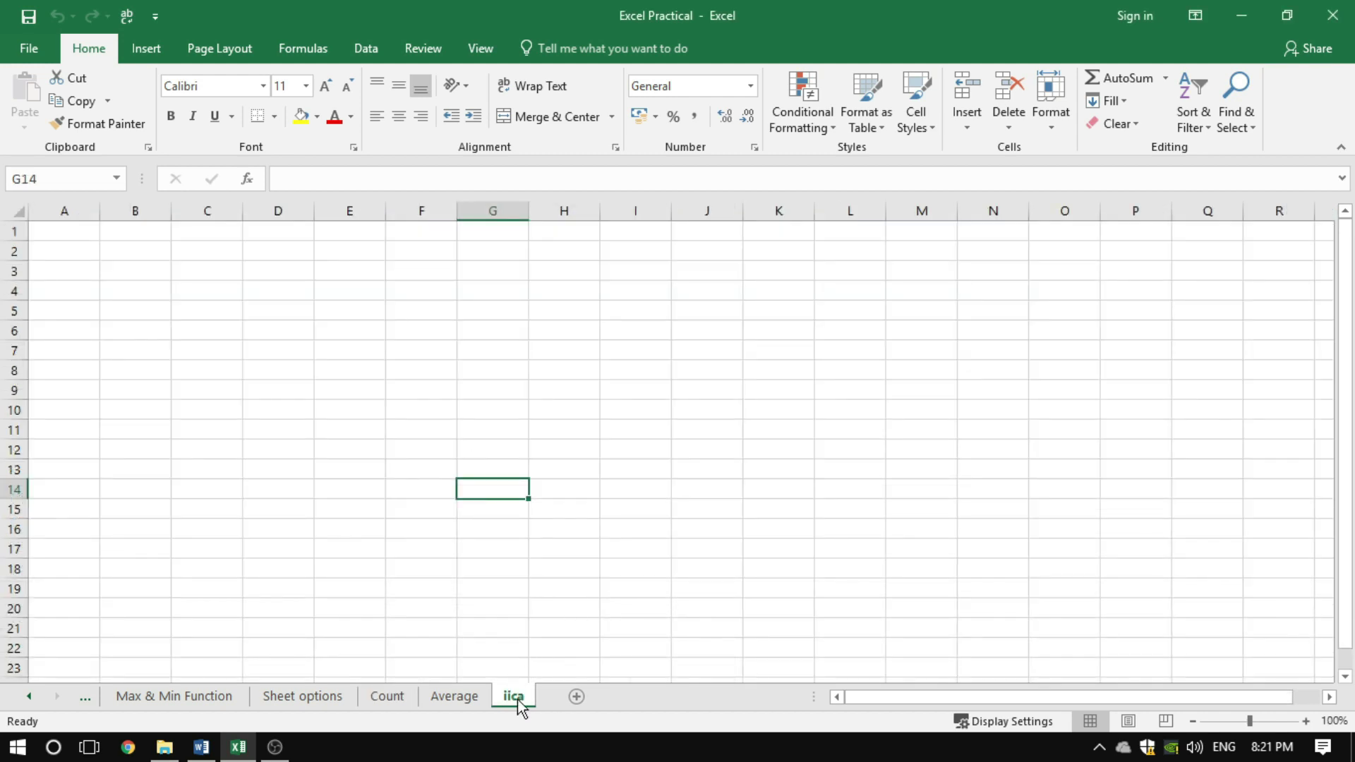
Unhide Sheet1 as well and return to the Sheet options sheet
left_click(404, 701)
left_click(449, 700)
right_click(450, 699)
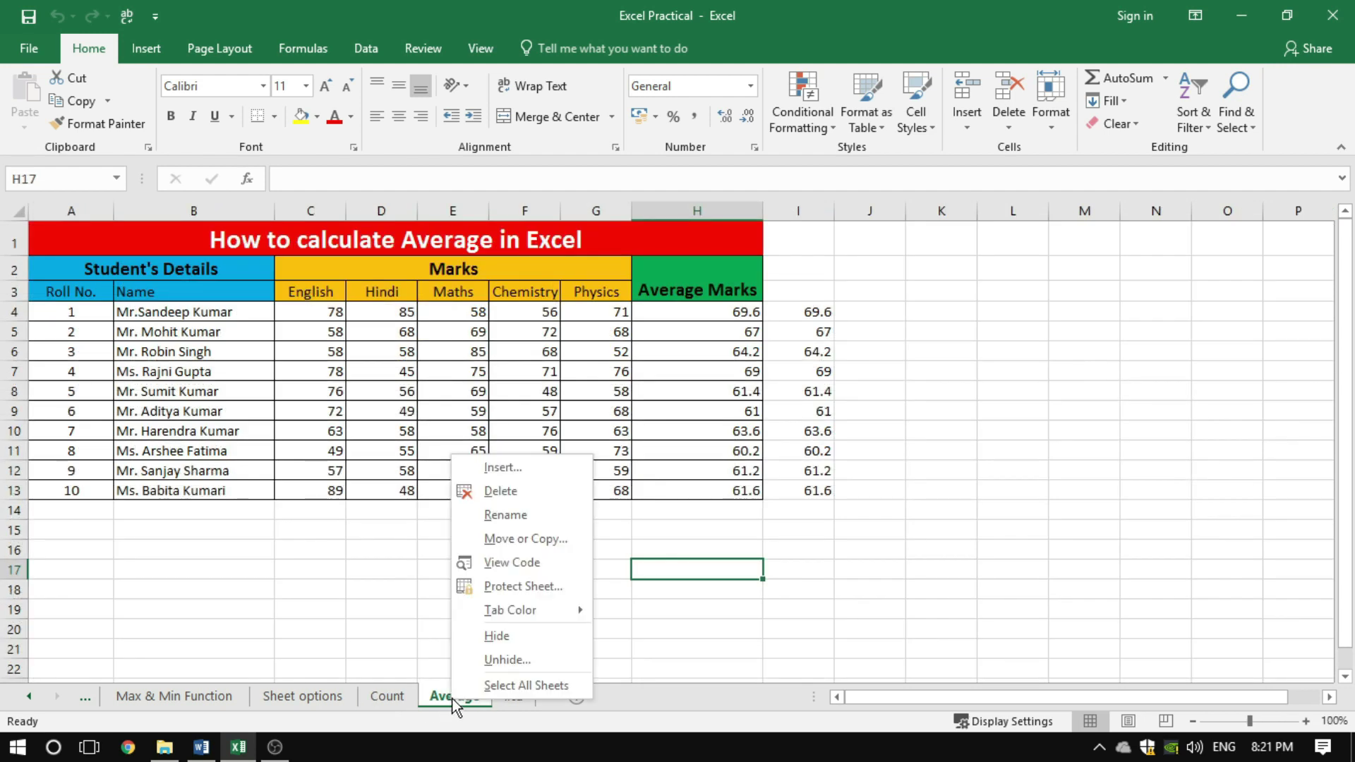
left_click(507, 659)
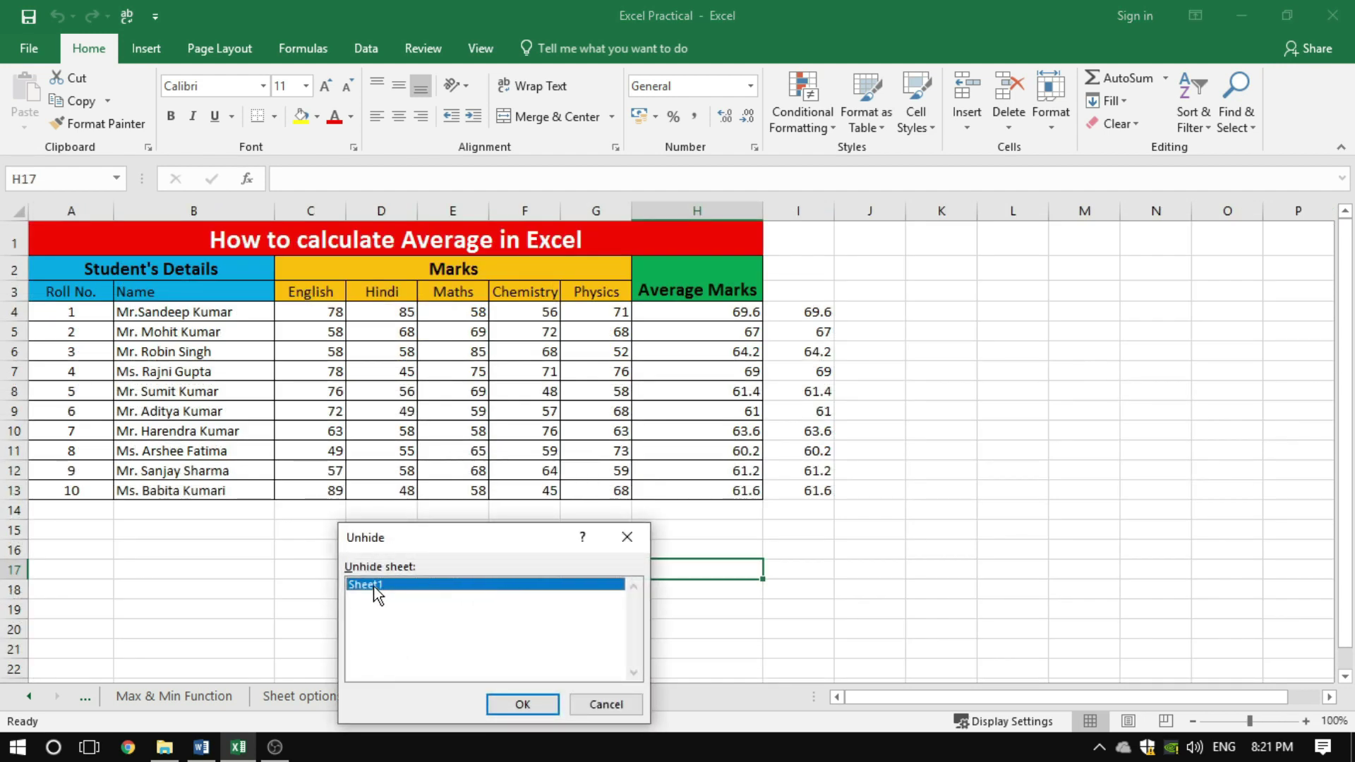
left_click(522, 700)
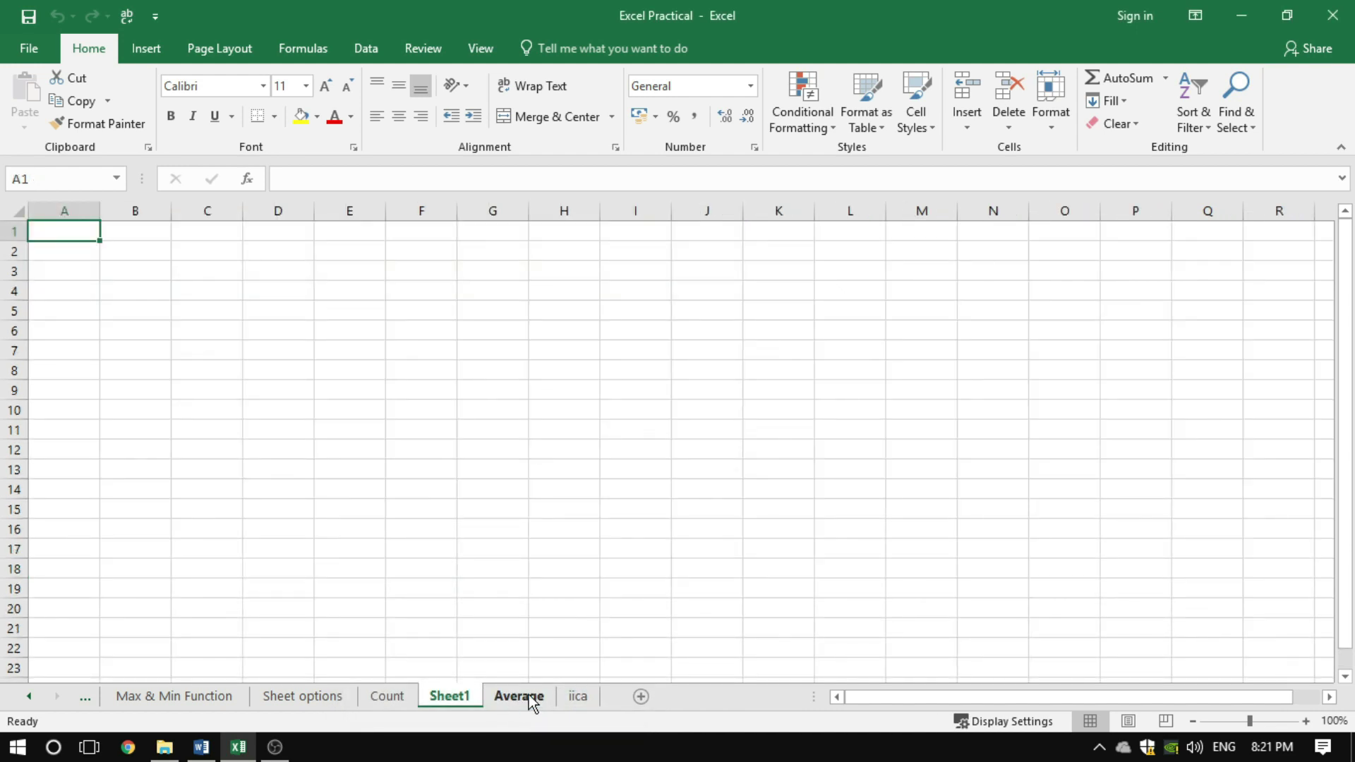
left_click(528, 694)
left_click(302, 697)
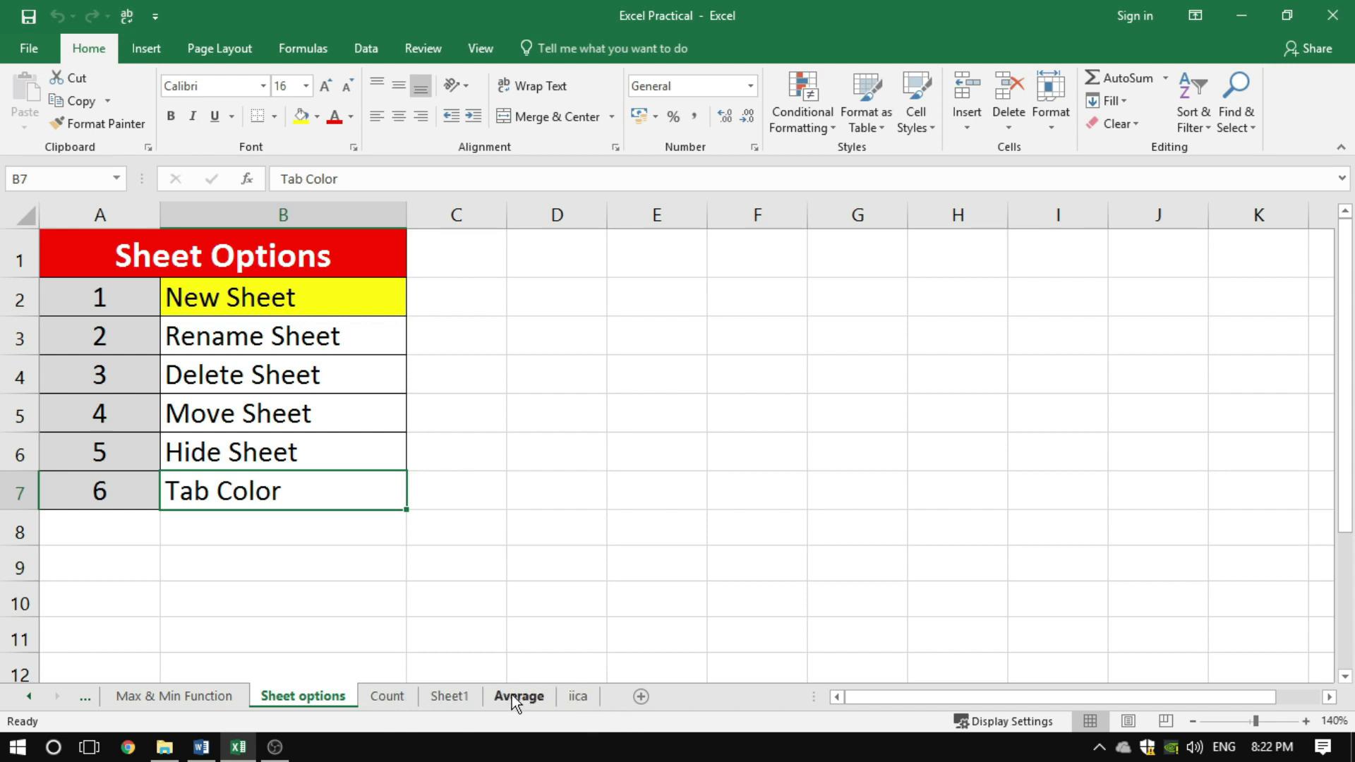
Set tab colours via Tab Color: Count yellow, Sheet1 red, Average green
right_click(377, 696)
mouse_move(436, 606)
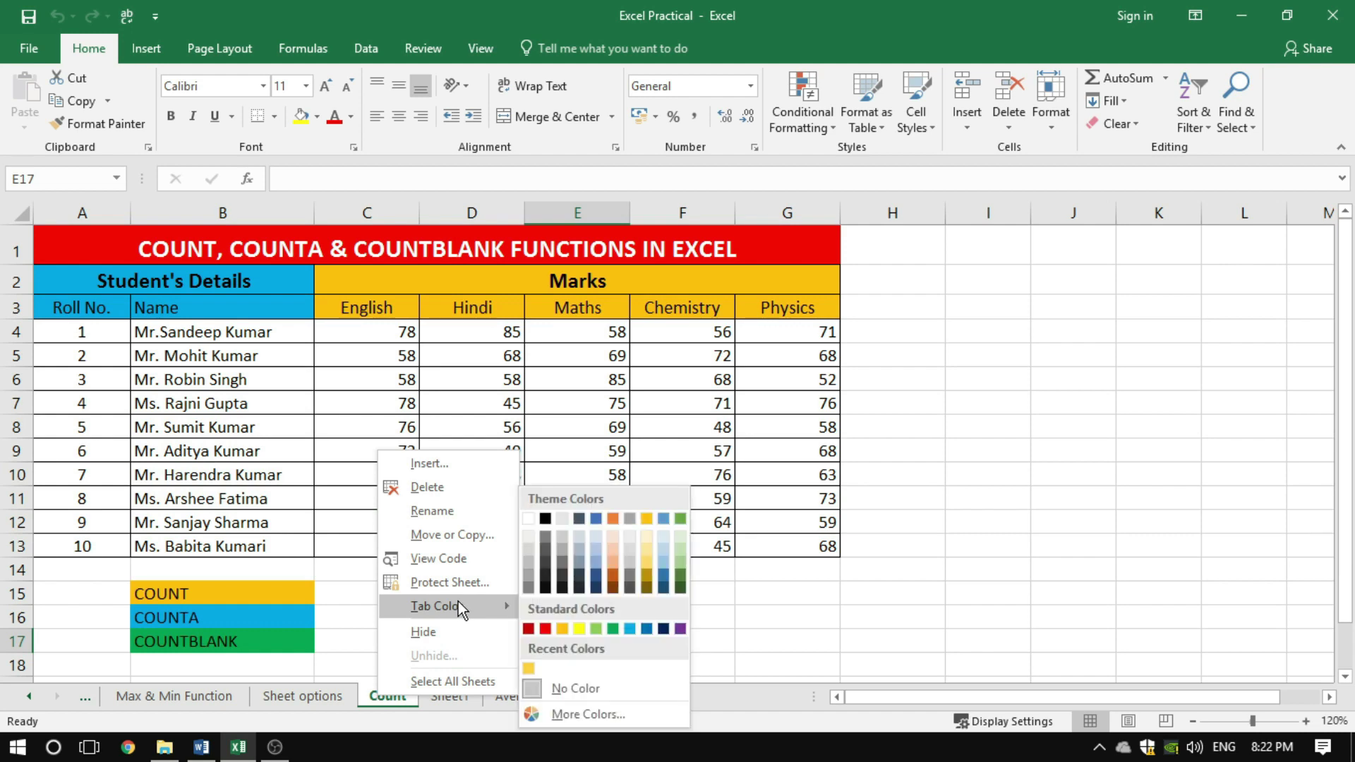
left_click(578, 628)
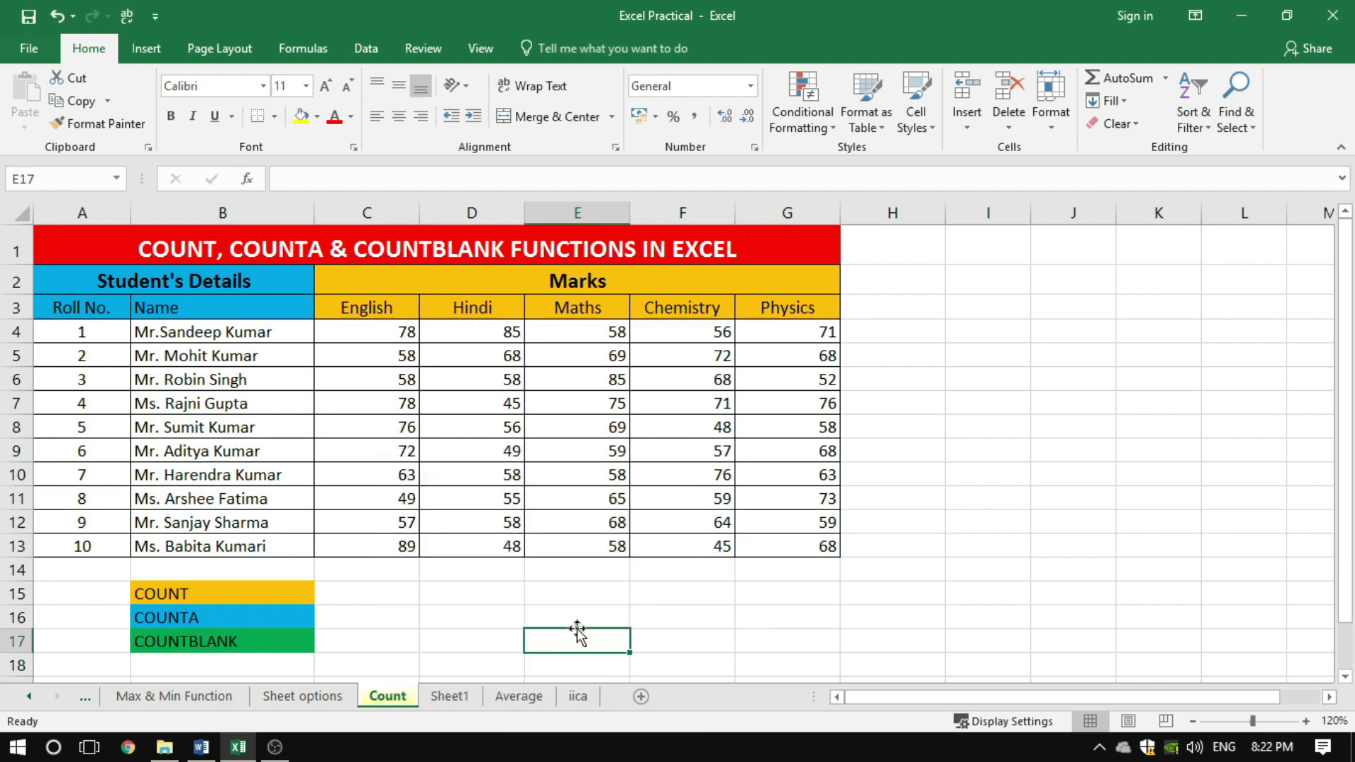
left_click(460, 694)
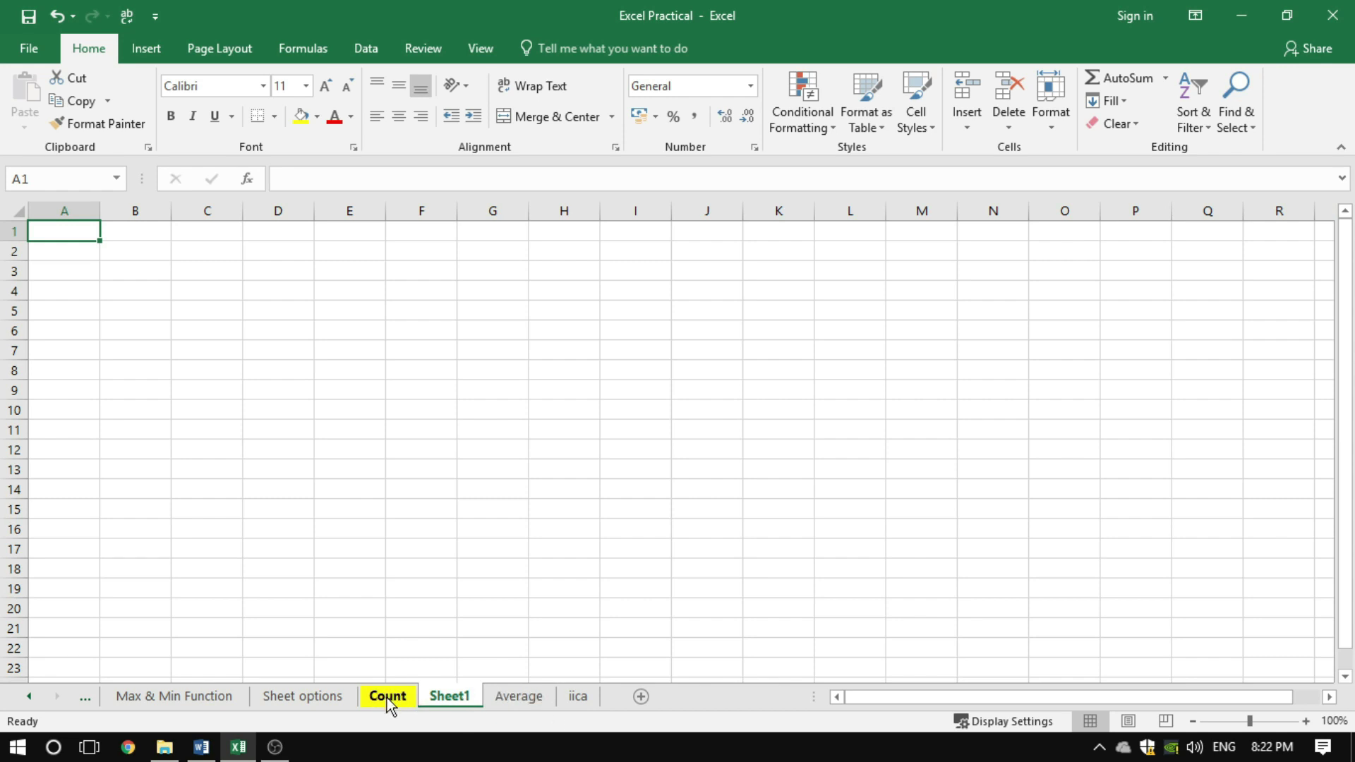
right_click(454, 699)
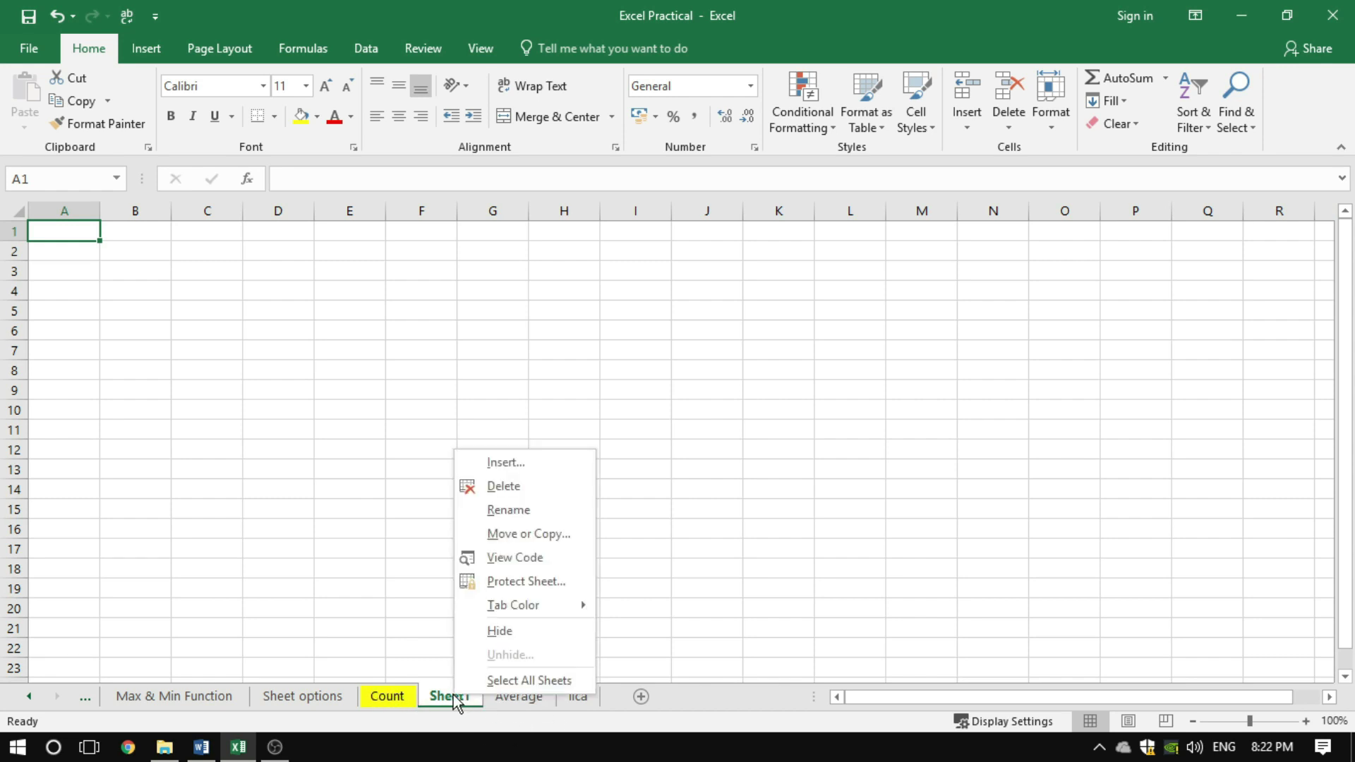
mouse_move(514, 605)
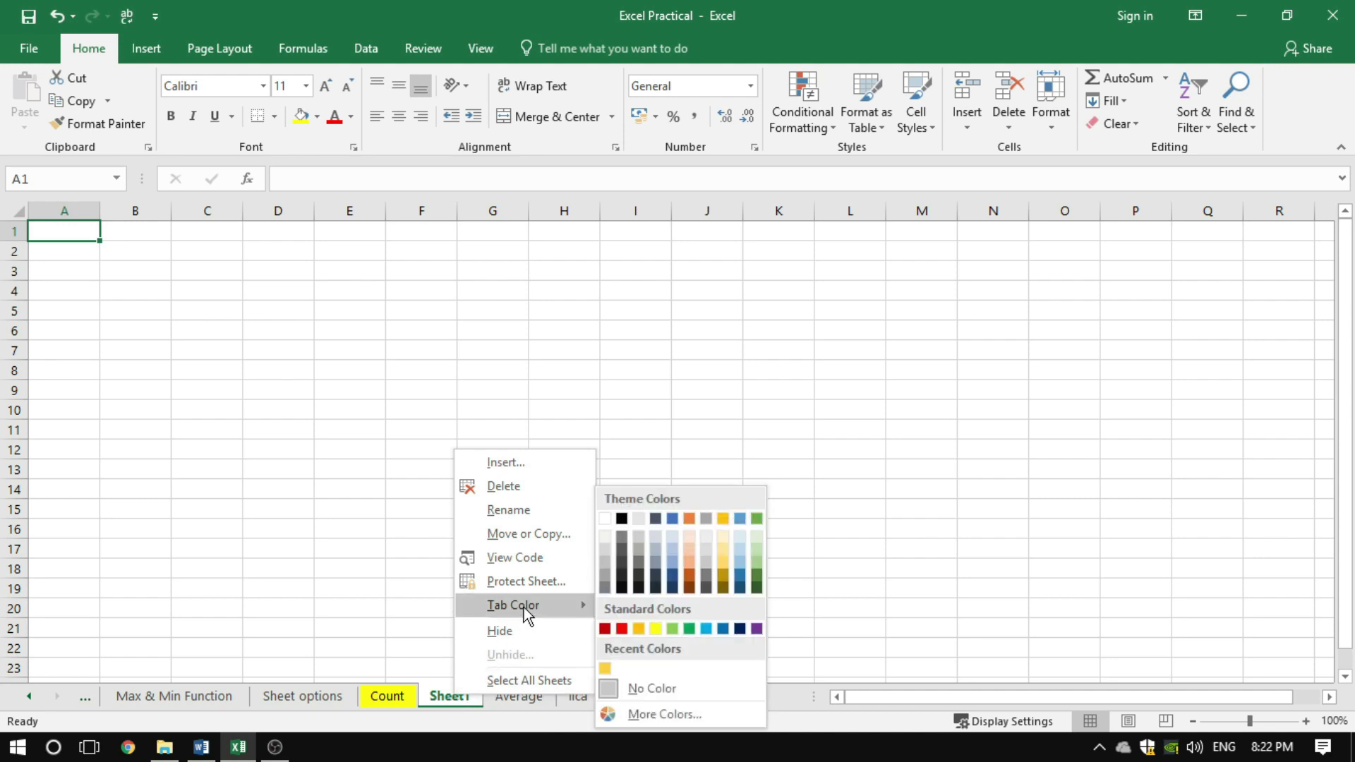
left_click(622, 628)
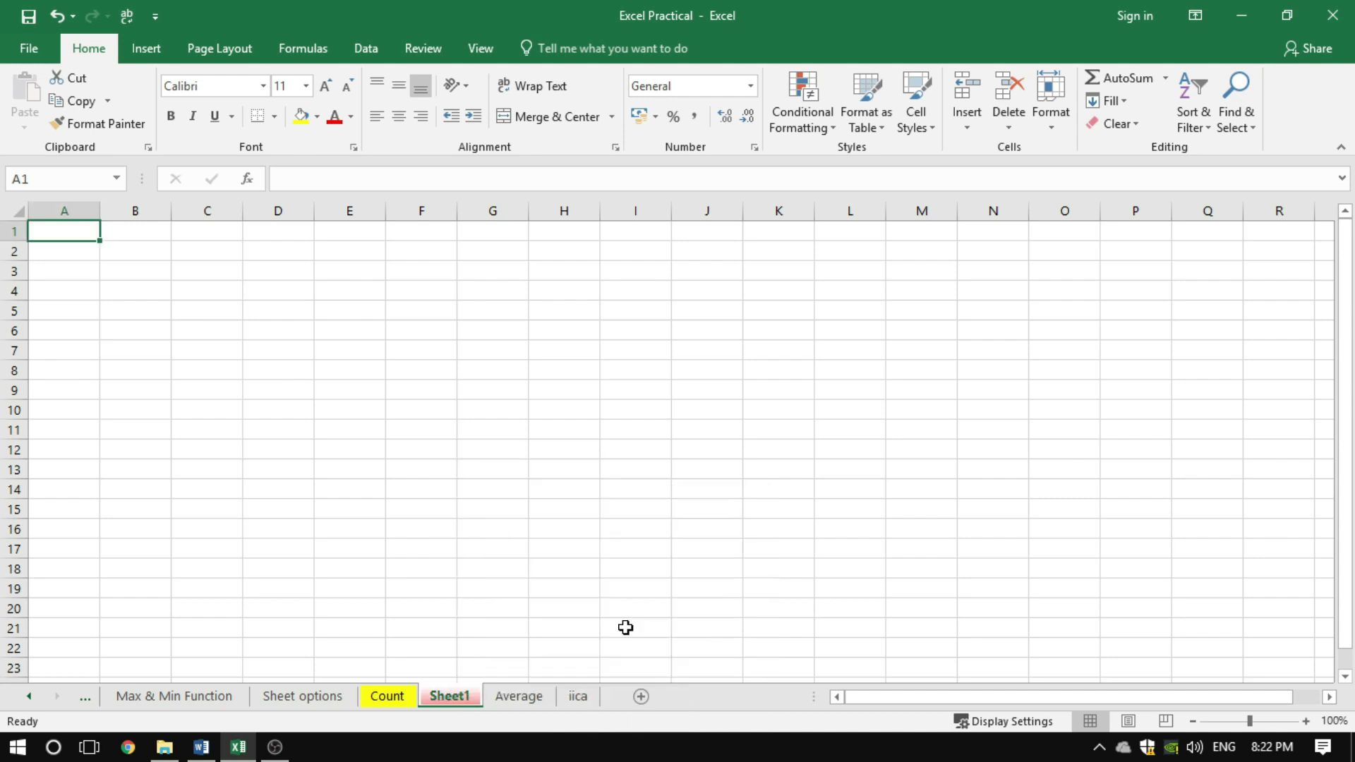
left_click(536, 702)
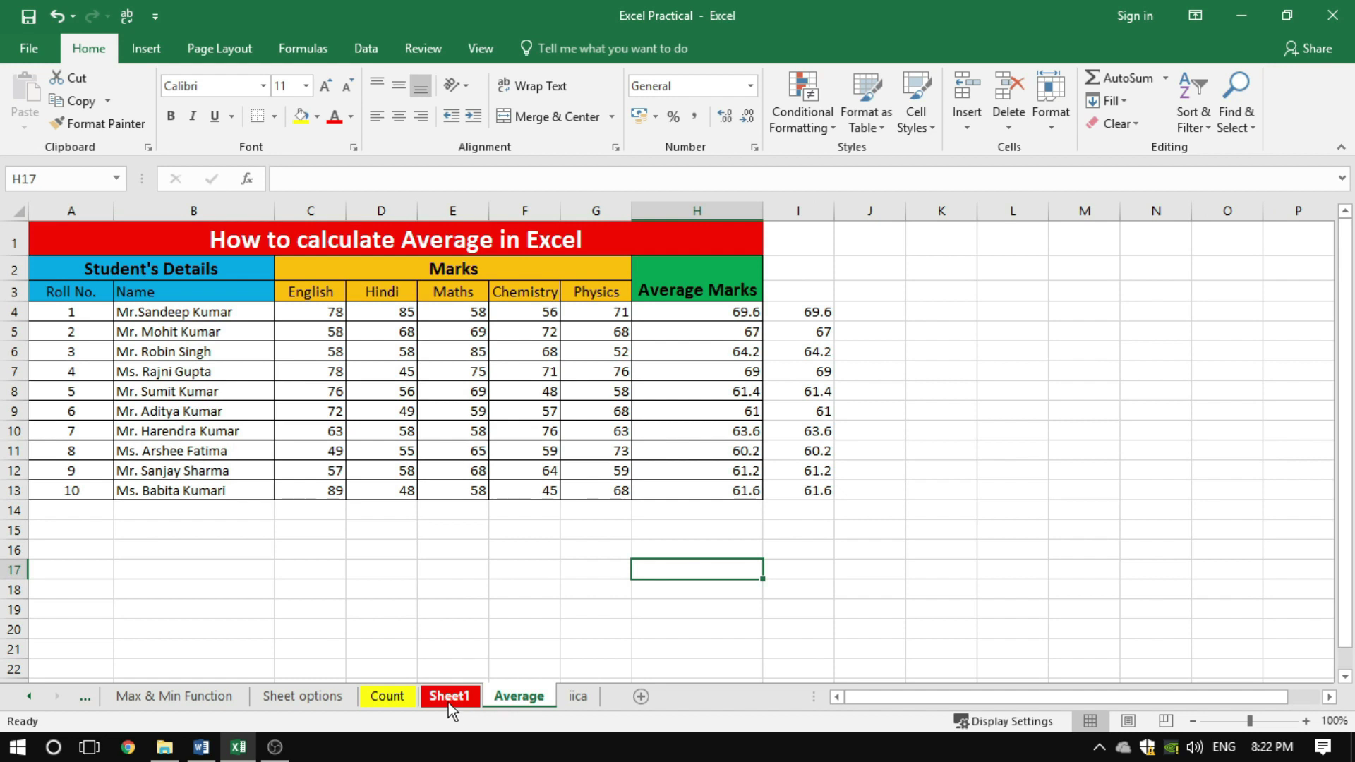
right_click(512, 700)
mouse_move(573, 611)
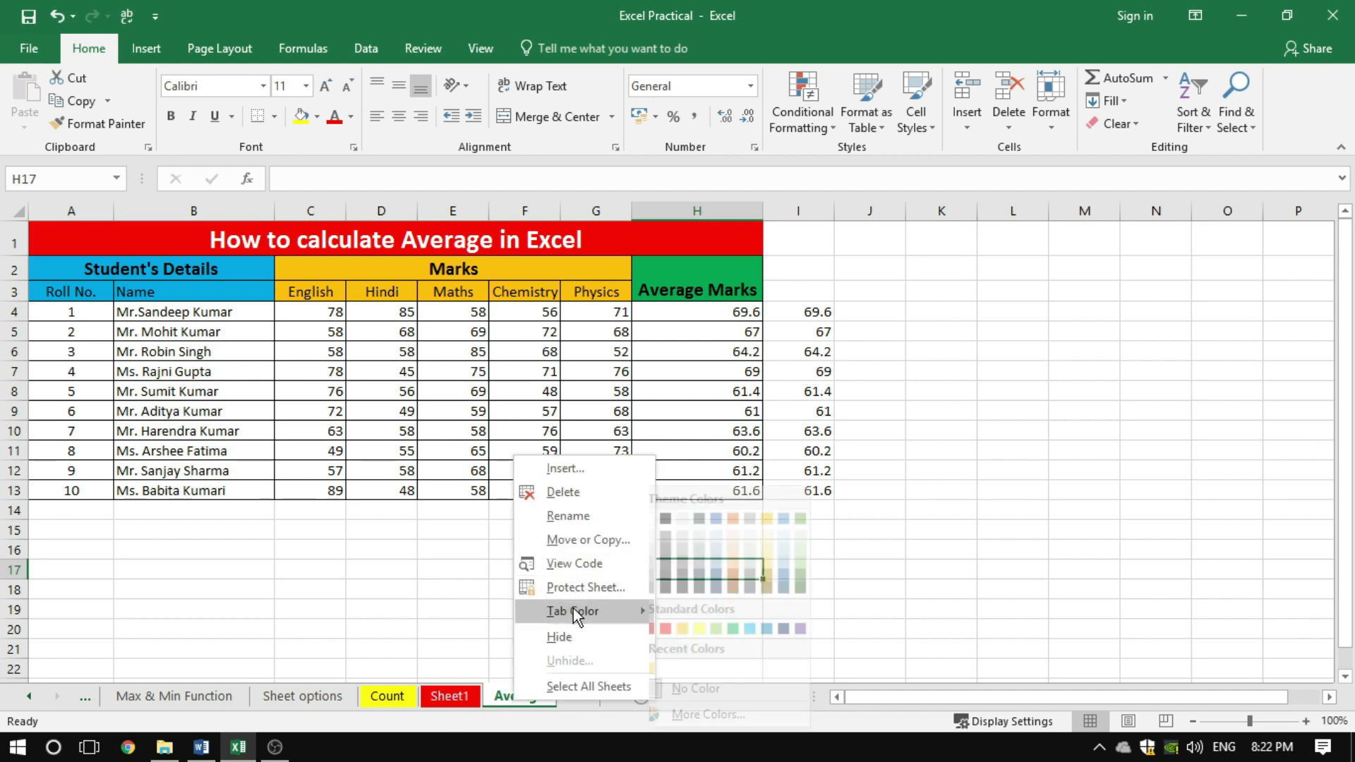
left_click(748, 628)
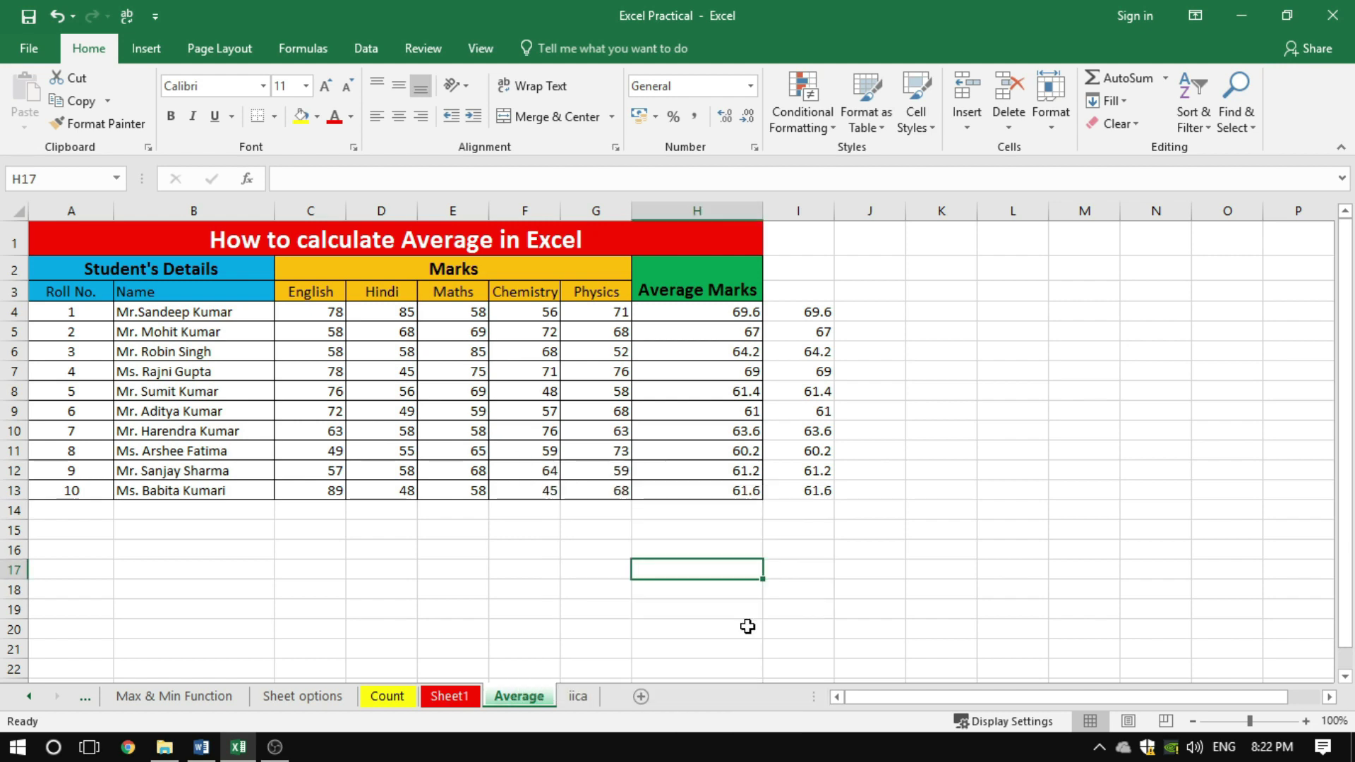
left_click(304, 696)
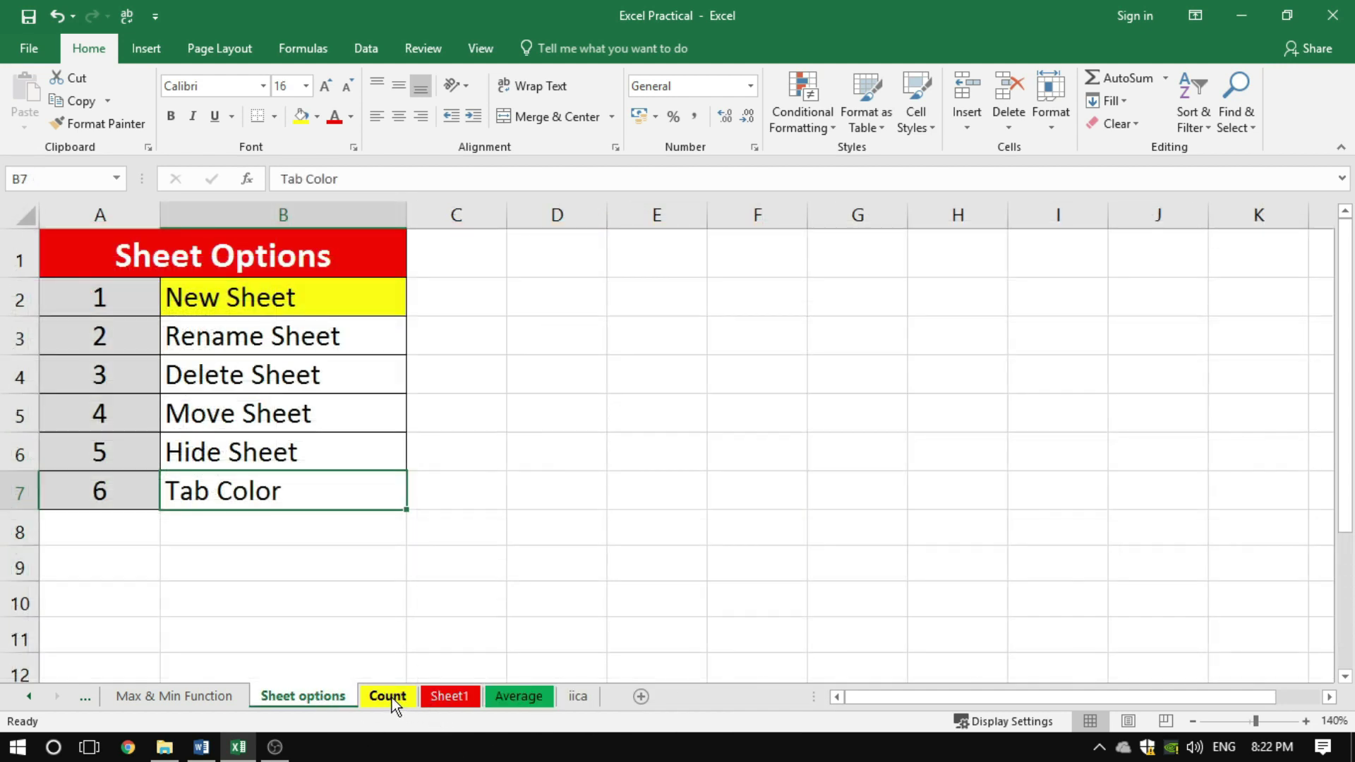